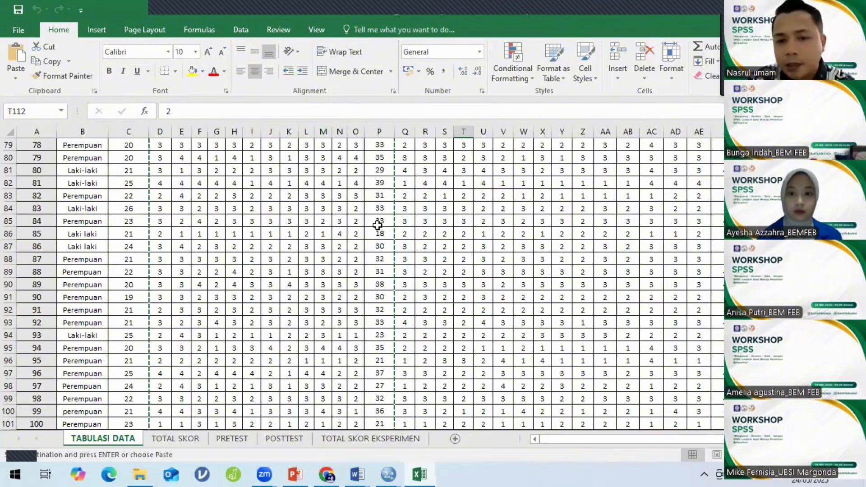
# Enter 3 in cell I2 of the TABULASI DATA sheet.
pyautogui.scroll(2, 630, 208)
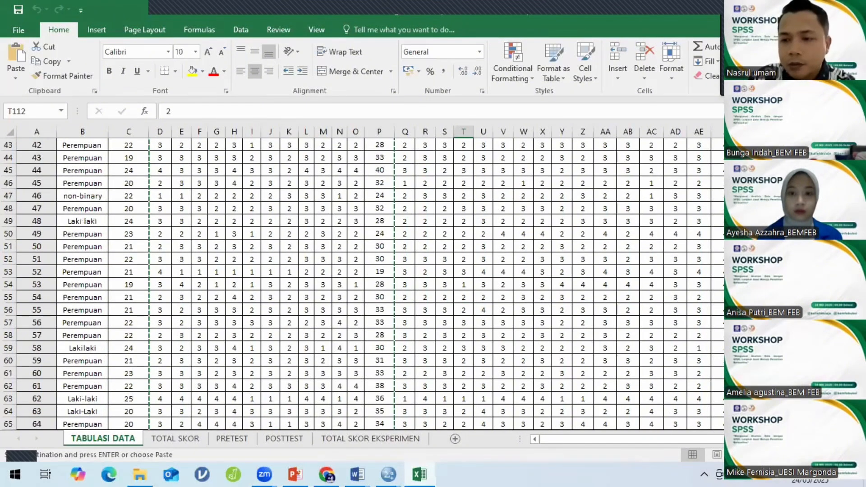
pyautogui.scroll(14, 370, 284)
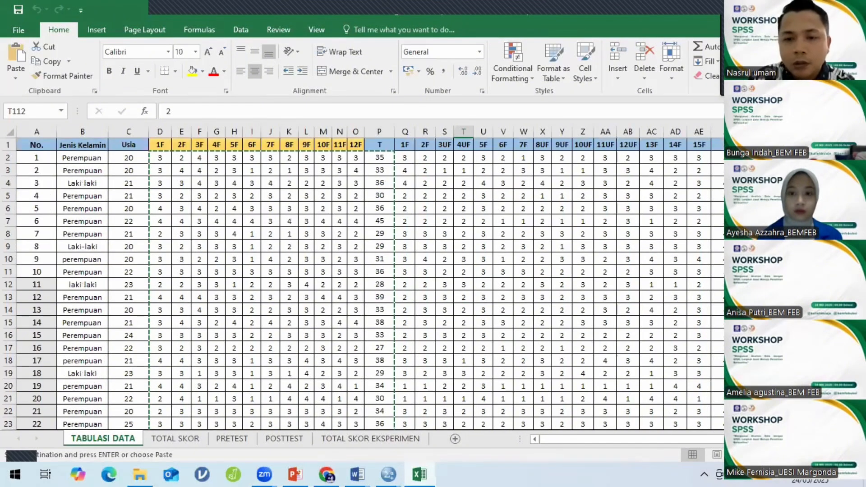
pyautogui.click(249, 157)
pyautogui.write('3')
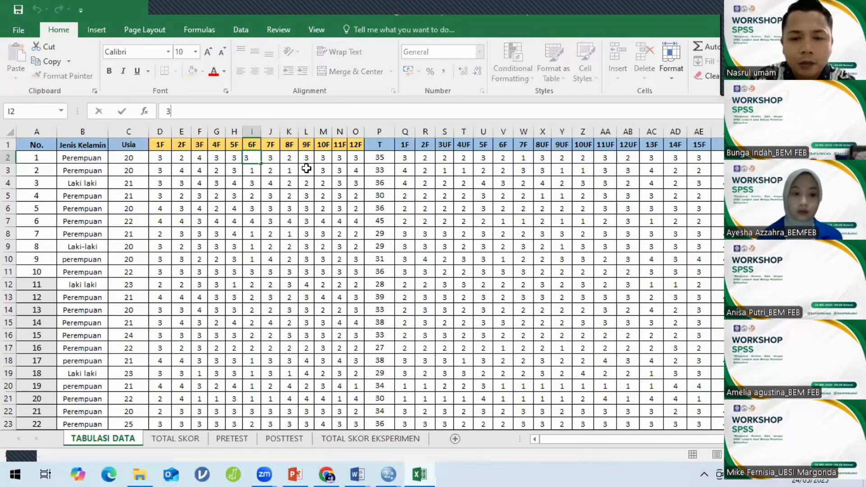
pyautogui.click(159, 157)
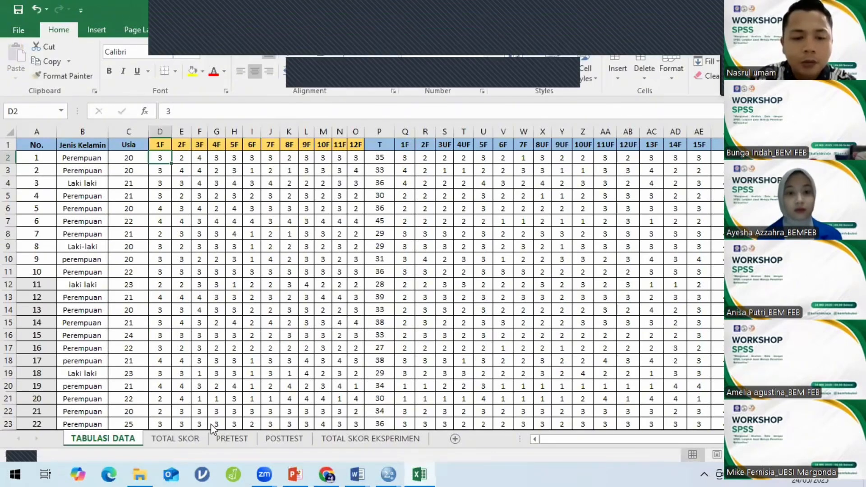
# Review the Y, X1 and X2 score columns on the TOTAL SKOR sheet.
pyautogui.click(190, 439)
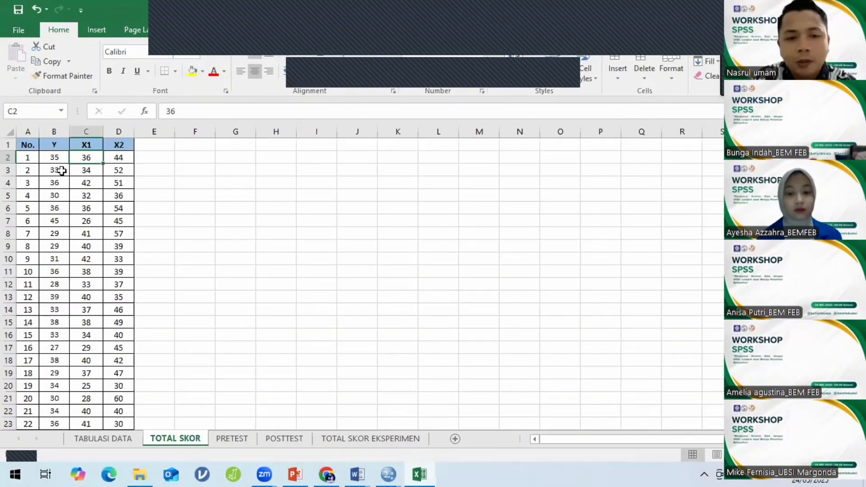
pyautogui.click(53, 145)
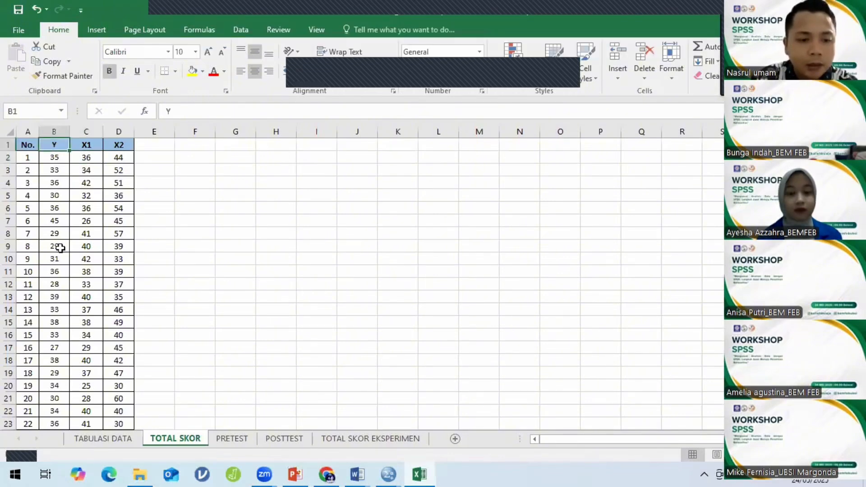
pyautogui.scroll(-9, 58, 253)
pyautogui.scroll(-2, 667, 259)
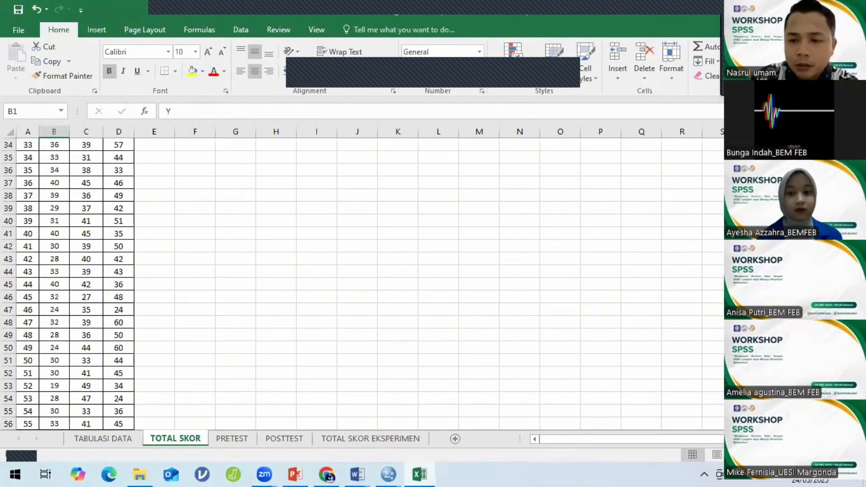
pyautogui.scroll(-15, 363, 284)
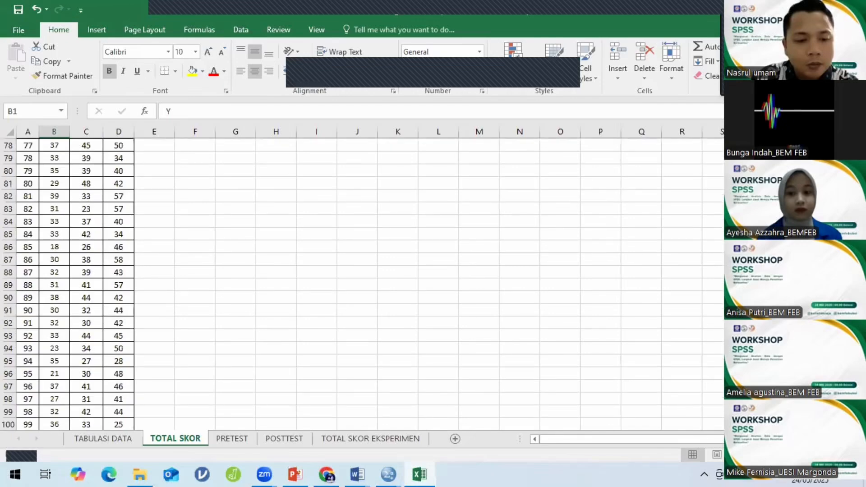
pyautogui.scroll(-8, 363, 284)
pyautogui.scroll(4, 364, 285)
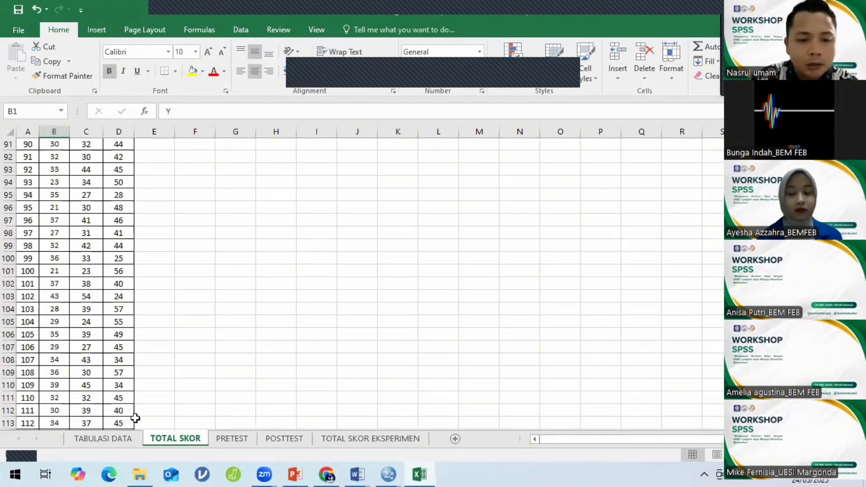
# Check the T total column on TABULASI DATA, then return to TOTAL SKOR.
pyautogui.click(124, 440)
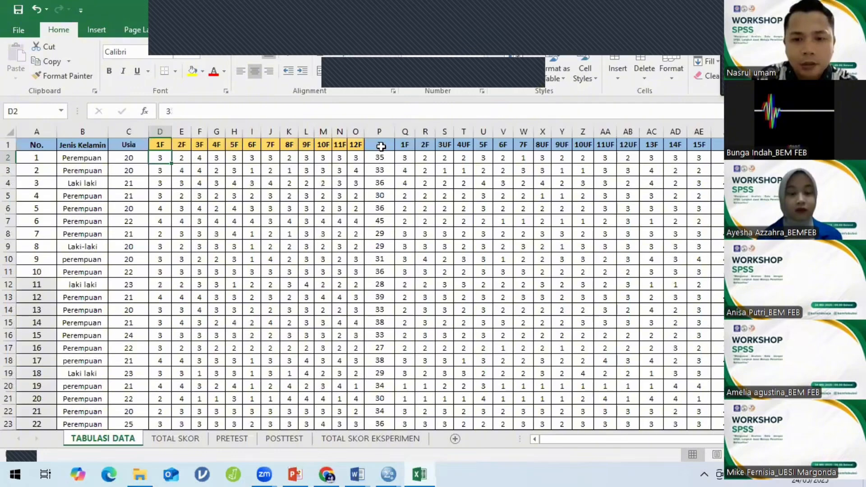
pyautogui.click(380, 144)
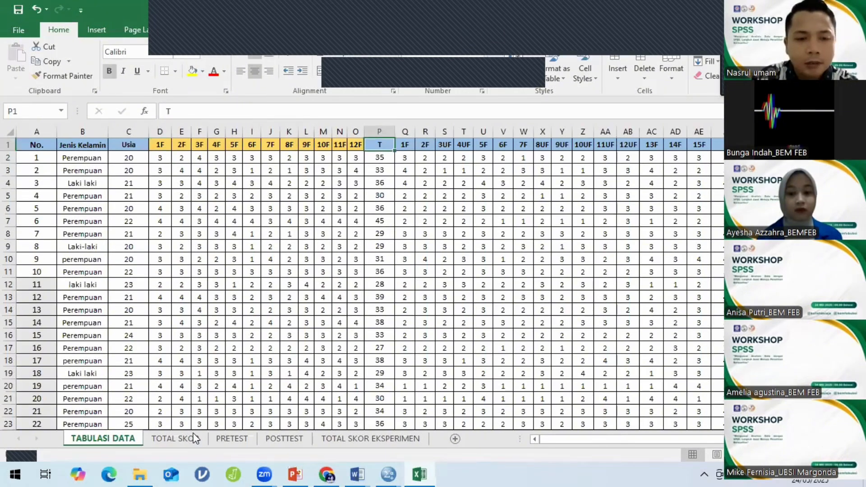
pyautogui.click(176, 439)
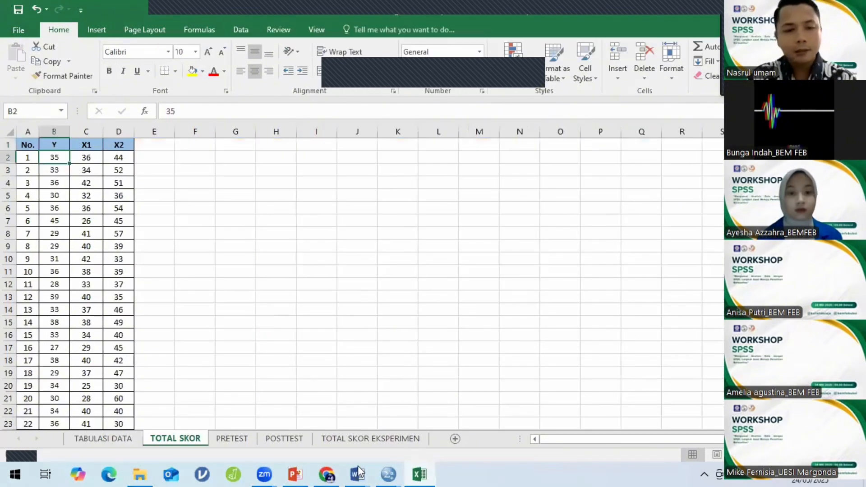
pyautogui.hotkey('alt', 'Tab')
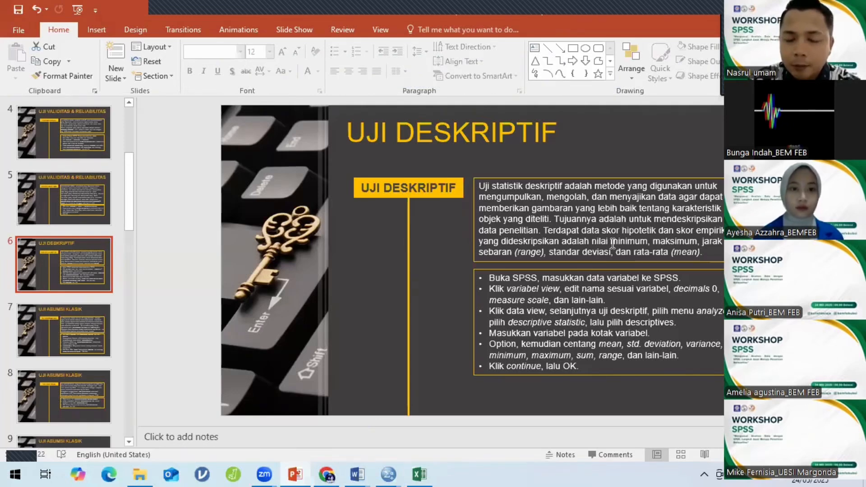
pyautogui.moveTo(613, 244); pyautogui.dragTo(699, 251)
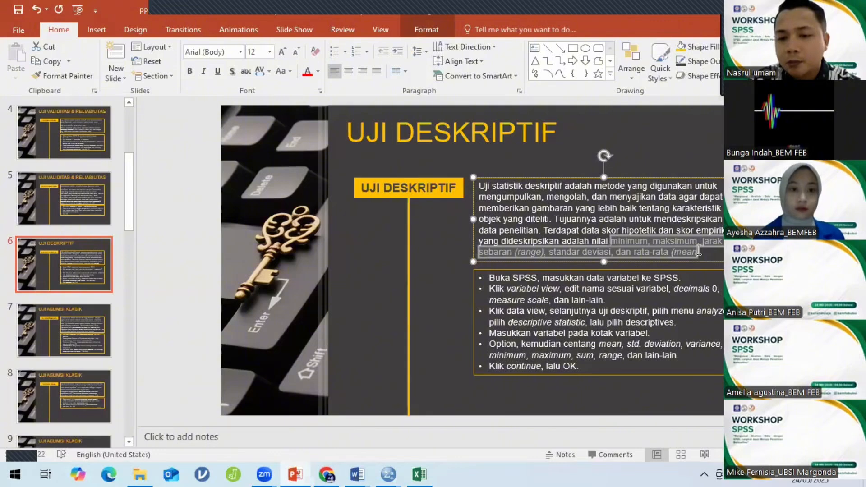
pyautogui.click(572, 254)
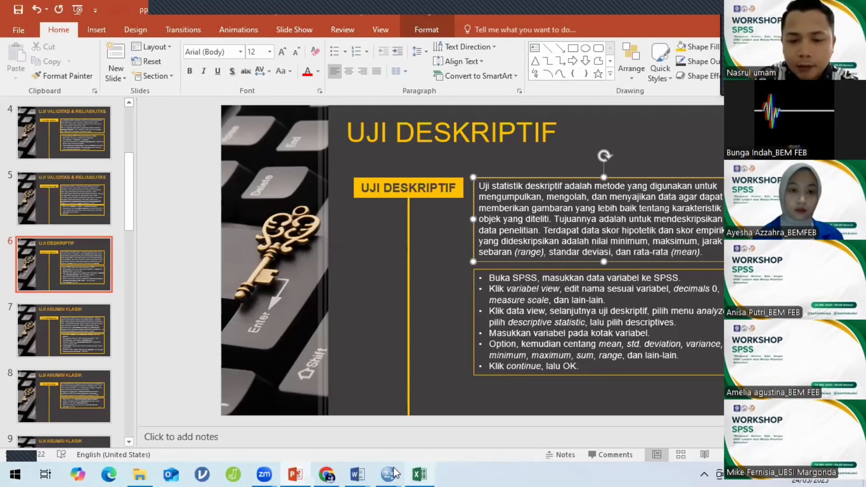
pyautogui.click(420, 474)
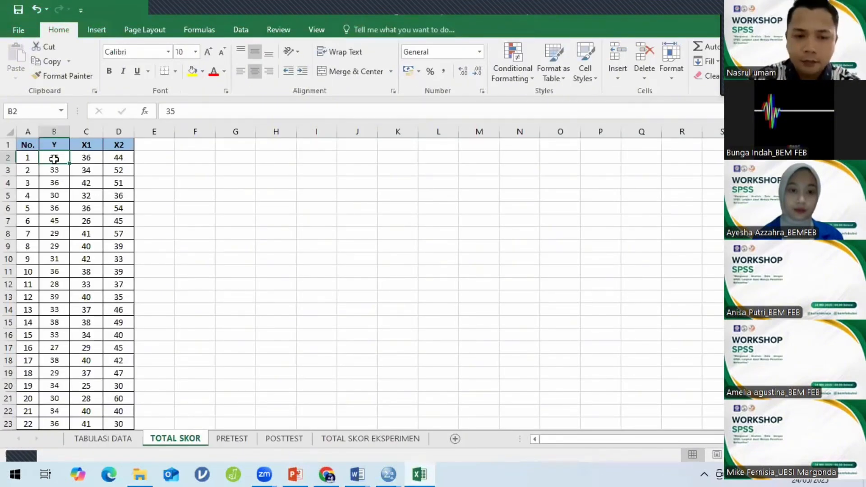
# Select the Y, X1 and X2 scores in B2:D121 and copy them with Ctrl+C.
pyautogui.hotkey('shift', 'Right')
pyautogui.hotkey('shift', 'Right')
pyautogui.hotkey('shift', 'Down')
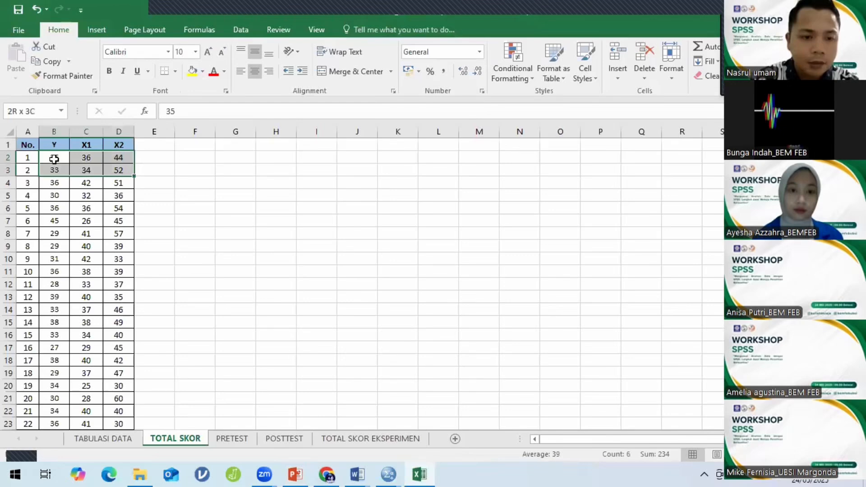
pyautogui.hotkey('shift', 'Down')
pyautogui.hotkey('shift', 'Down')
pyautogui.hotkey('shift', 'Down')
pyautogui.hotkey('shift', 'Down')
pyautogui.hotkey('shift', 'Down')
pyautogui.hotkey('shift', 'Down')
pyautogui.hotkey('shift', 'Down')
pyautogui.hotkey('shift', 'Down')
pyautogui.hotkey('shift', 'Down')
pyautogui.hotkey('shift', 'Down')
pyautogui.hotkey('shift', 'Down')
pyautogui.hotkey('shift', 'Down')
pyautogui.hotkey('shift', 'Down')
pyautogui.hotkey('shift', 'Down')
pyautogui.hotkey('shift', 'Down')
pyautogui.hotkey('shift', 'Down')
pyautogui.hotkey('shift', 'Down')
pyautogui.hotkey('shift', 'Down')
pyautogui.hotkey('shift', 'Down')
pyautogui.hotkey('shift', 'Down')
pyautogui.hotkey('shift', 'Down')
pyautogui.hotkey('shift', 'Down')
pyautogui.hotkey('shift', 'Down')
pyautogui.hotkey('shift', 'Down')
pyautogui.hotkey('shift', 'Down')
pyautogui.hotkey('shift', 'Down')
pyautogui.hotkey('shift', 'Down')
pyautogui.hotkey('shift', 'Down')
pyautogui.hotkey('shift', 'Down')
pyautogui.hotkey('shift', 'Down')
pyautogui.hotkey('shift', 'Down')
pyautogui.hotkey('shift', 'Down')
pyautogui.hotkey('shift', 'Down')
pyautogui.hotkey('shift', 'Down')
pyautogui.hotkey('shift', 'Down')
pyautogui.hotkey('shift', 'Down')
pyautogui.hotkey('shift', 'Down')
pyautogui.hotkey('shift', 'Down')
pyautogui.hotkey('shift', 'Down')
pyautogui.hotkey('shift', 'Down')
pyautogui.hotkey('shift', 'Down')
pyautogui.hotkey('shift', 'Down')
pyautogui.hotkey('shift', 'Down')
pyautogui.hotkey('shift', 'Down')
pyautogui.hotkey('shift', 'Down')
pyautogui.hotkey('shift', 'Down')
pyautogui.hotkey('shift', 'Down')
pyautogui.hotkey('shift', 'Down')
pyautogui.hotkey('shift', 'Down')
pyautogui.hotkey('shift', 'Down')
pyautogui.hotkey('shift', 'Down')
pyautogui.hotkey('shift', 'Down')
pyautogui.hotkey('shift', 'Down')
pyautogui.hotkey('shift', 'Down')
pyautogui.hotkey('shift', 'Down')
pyautogui.hotkey('shift', 'Down')
pyautogui.hotkey('shift', 'Down')
pyautogui.hotkey('shift', 'Down')
pyautogui.hotkey('shift', 'Down')
pyautogui.hotkey('shift', 'Down')
pyautogui.hotkey('shift', 'Down')
pyautogui.hotkey('shift', 'Down')
pyautogui.hotkey('shift', 'Down')
pyautogui.hotkey('shift', 'Down')
pyautogui.hotkey('shift', 'Down')
pyautogui.hotkey('shift', 'Down')
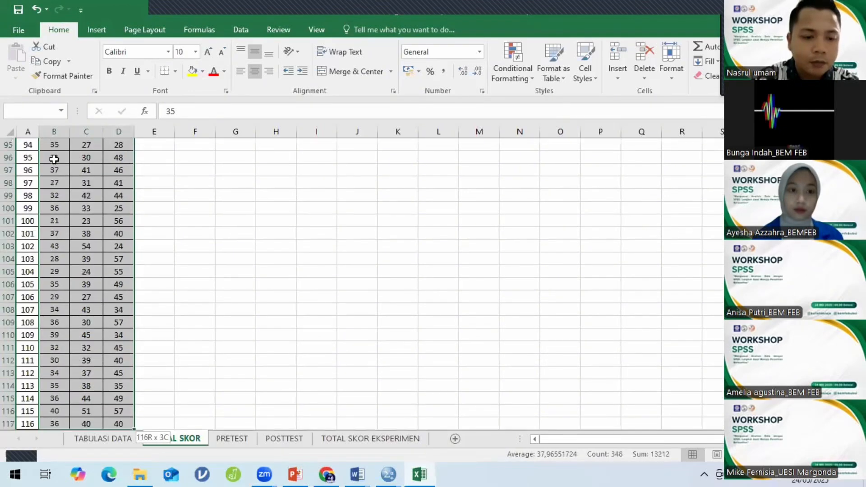
pyautogui.hotkey('shift', 'Down')
pyautogui.hotkey('shift', 'Down')
pyautogui.hotkey('shift', 'Down')
pyautogui.hotkey('shift', 'Down')
pyautogui.hotkey('shift', 'Down')
pyautogui.hotkey('shift', 'Down')
pyautogui.hotkey('shift', 'Down')
pyautogui.hotkey('shift', 'Down')
pyautogui.hotkey('shift', 'Down')
pyautogui.hotkey('shift', 'Down')
pyautogui.hotkey('shift', 'Down')
pyautogui.hotkey('shift', 'Up')
pyautogui.hotkey('shift', 'Up')
pyautogui.hotkey('shift', 'Up')
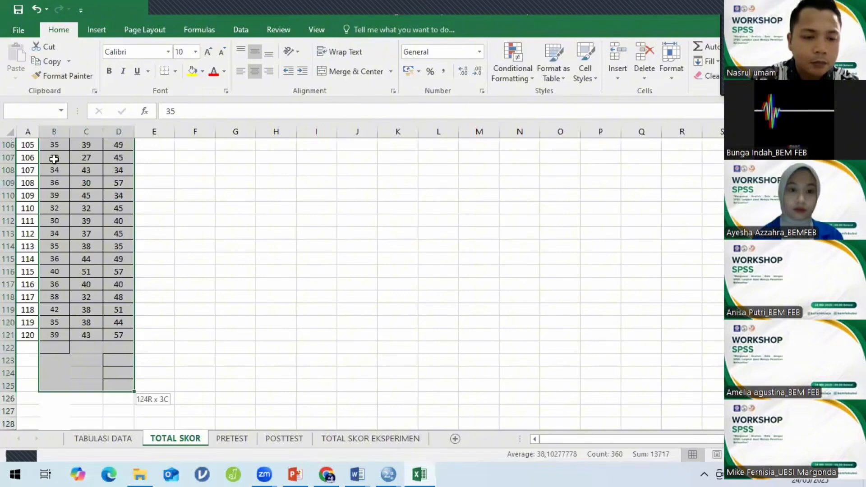
pyautogui.hotkey('shift', 'Up')
pyautogui.hotkey('shift', 'Up')
pyautogui.hotkey('shift', 'Up')
pyautogui.hotkey('shift', 'Up')
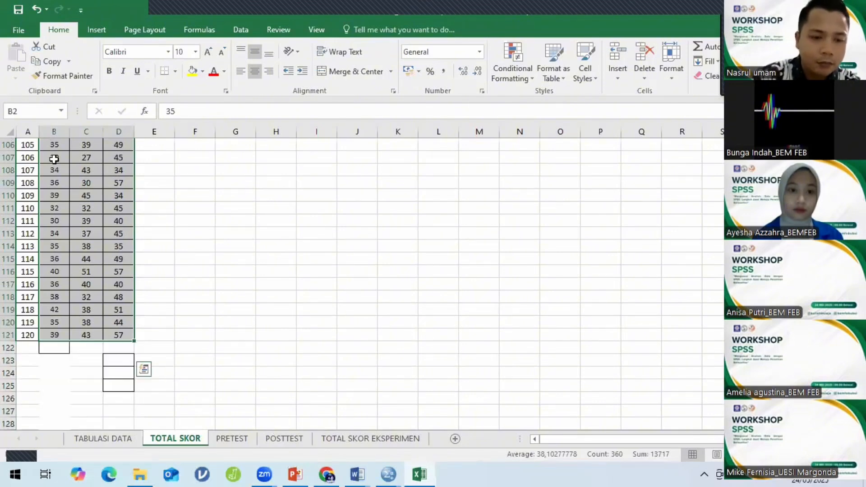
pyautogui.hotkey('ctrl', 'c')
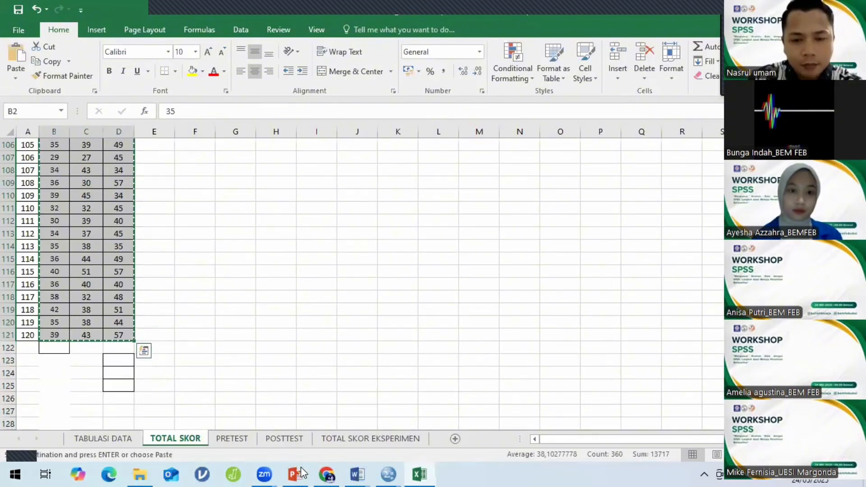
pyautogui.moveTo(394, 473)
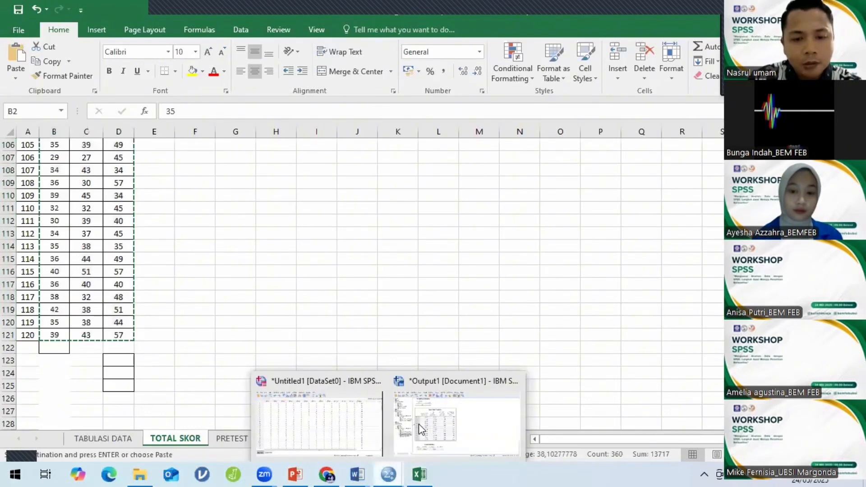
# Create a new empty SPSS dataset via File > New > Data.
pyautogui.click(354, 424)
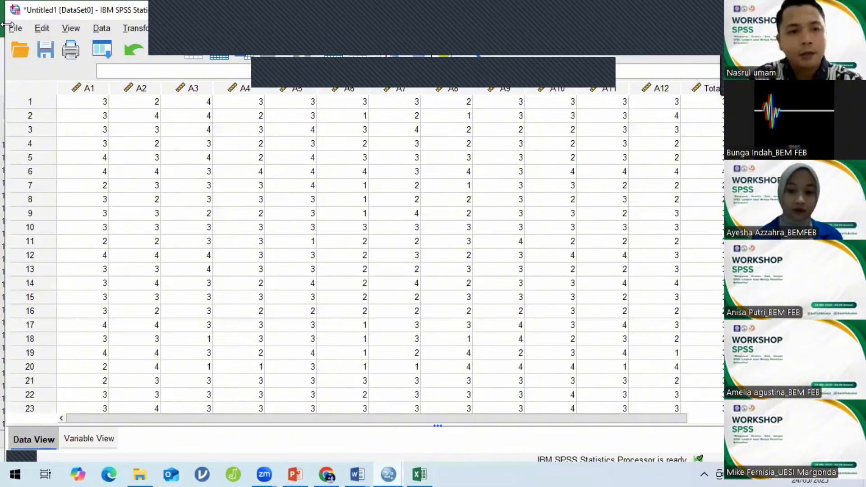
pyautogui.click(18, 28)
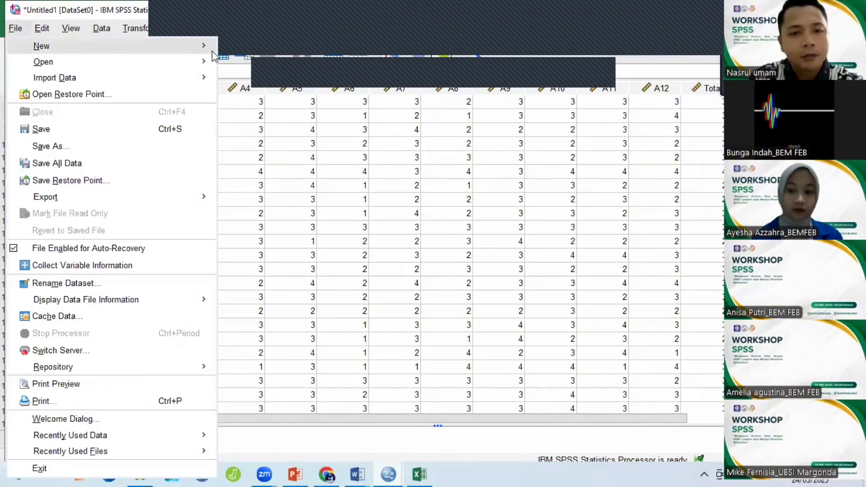
pyautogui.moveTo(213, 54)
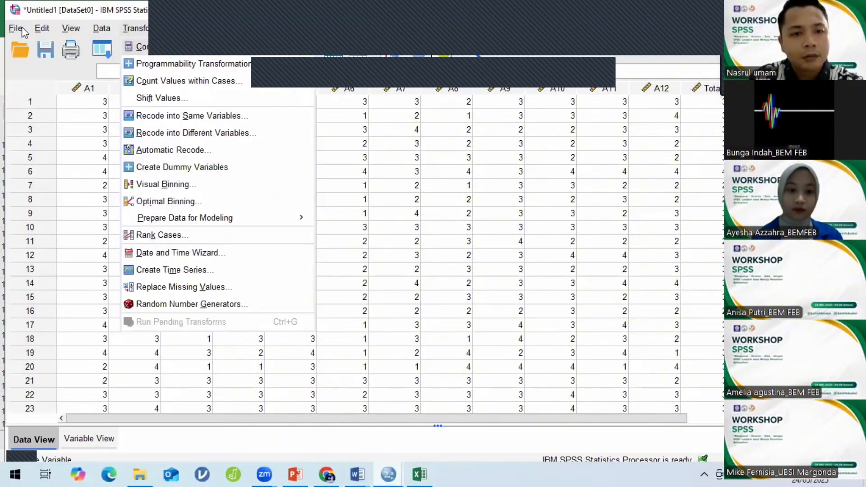
pyautogui.click(18, 31)
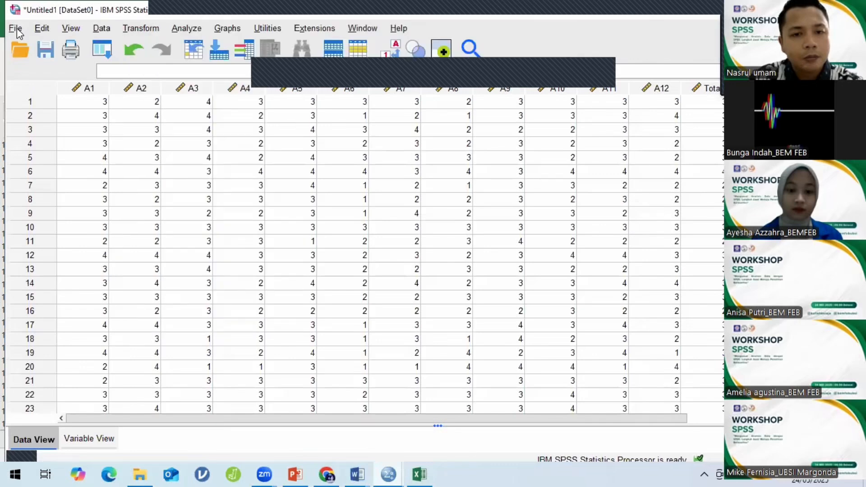
pyautogui.click(15, 28)
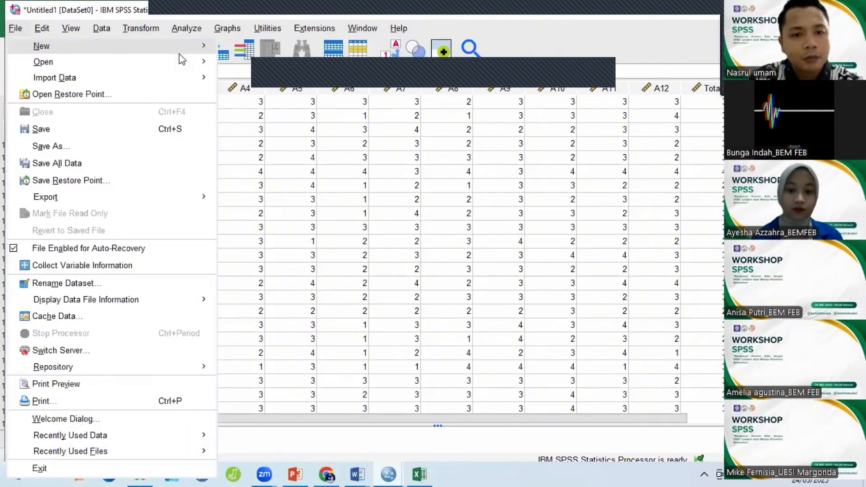
pyautogui.moveTo(185, 45)
pyautogui.click(240, 49)
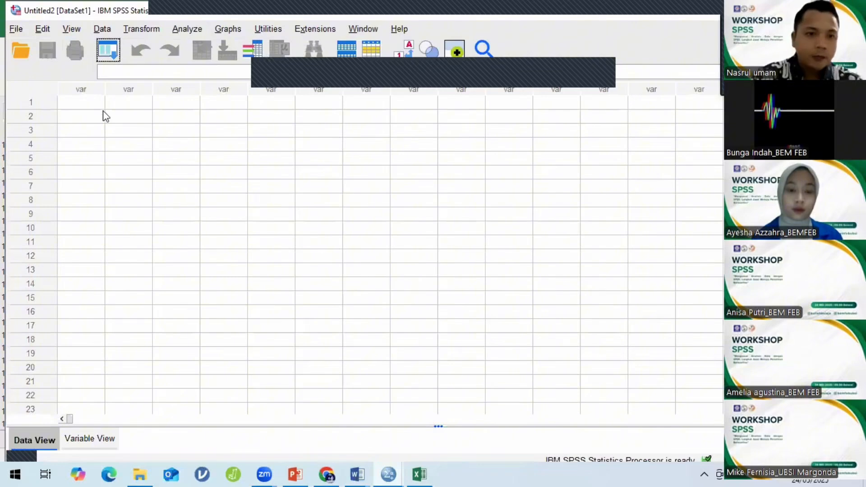
# Paste the copied scores into the first cell and view the VAR00001–VAR00003 definitions.
pyautogui.click(90, 106)
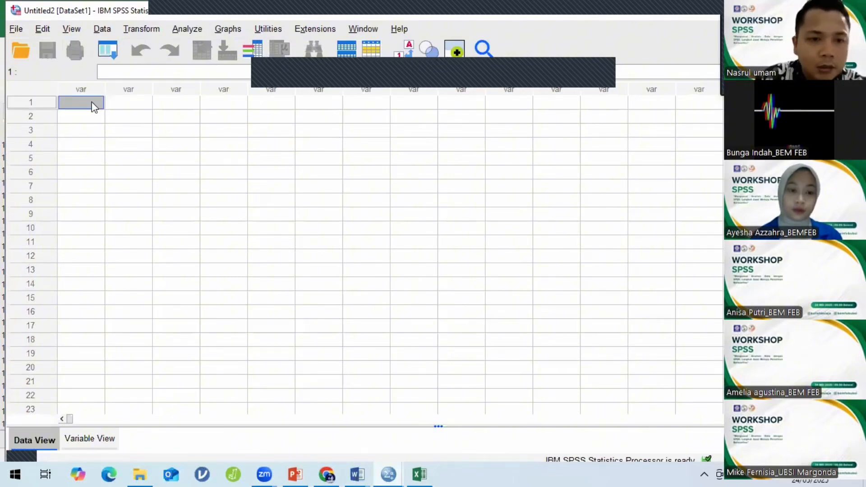
pyautogui.rightClick(91, 102)
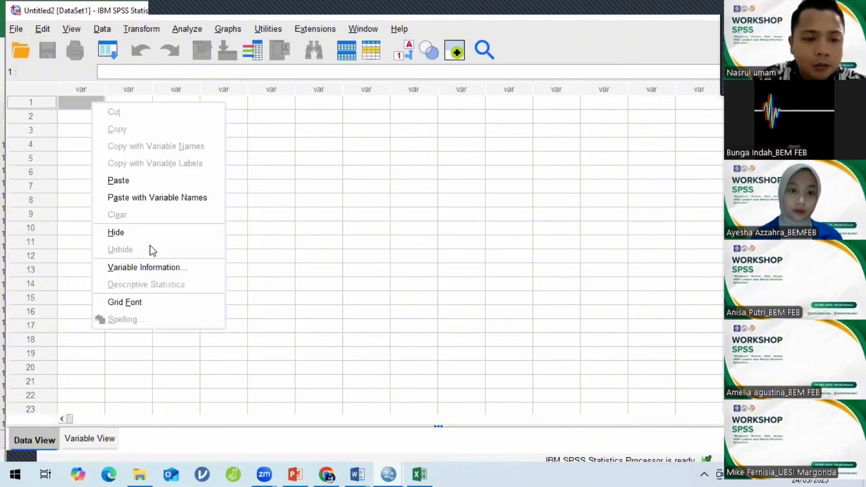
pyautogui.click(143, 182)
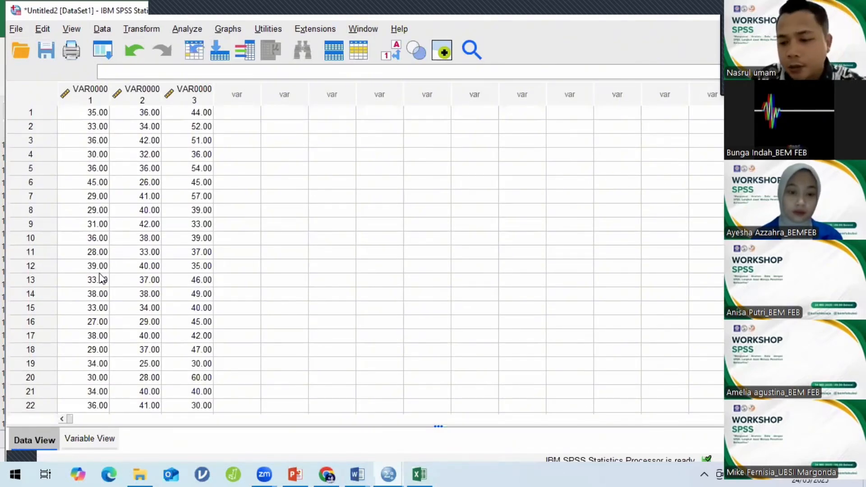
pyautogui.click(79, 442)
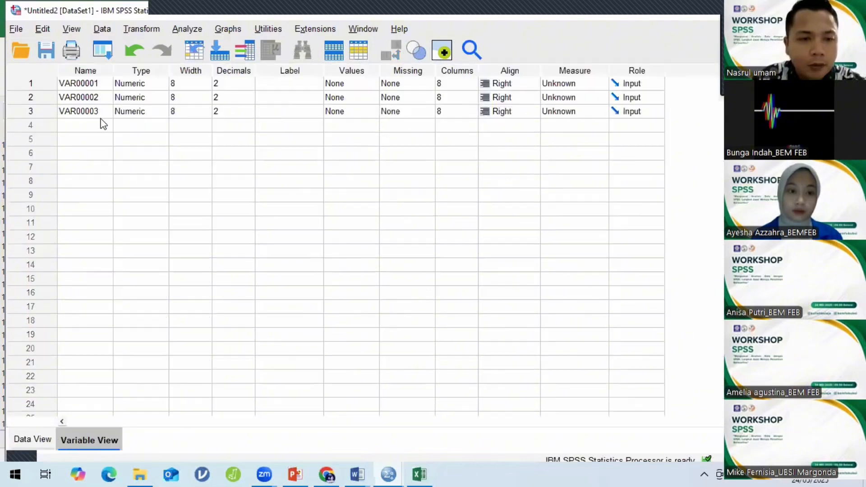
pyautogui.click(102, 85)
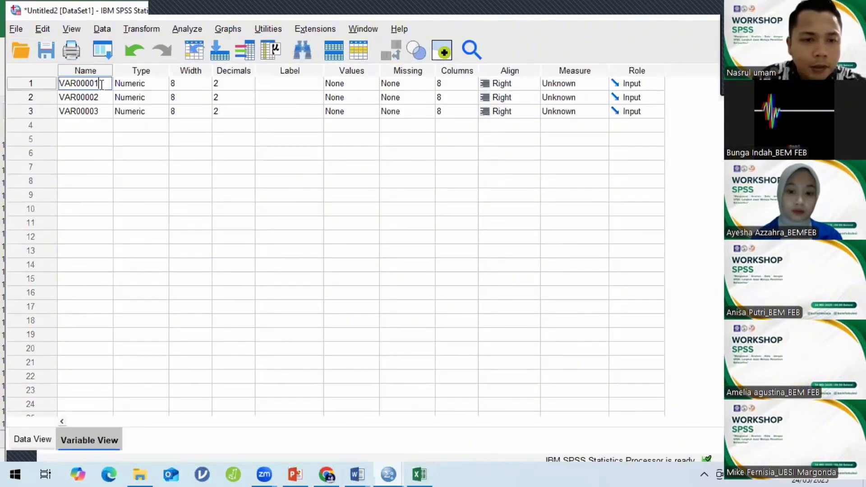
pyautogui.click(359, 474)
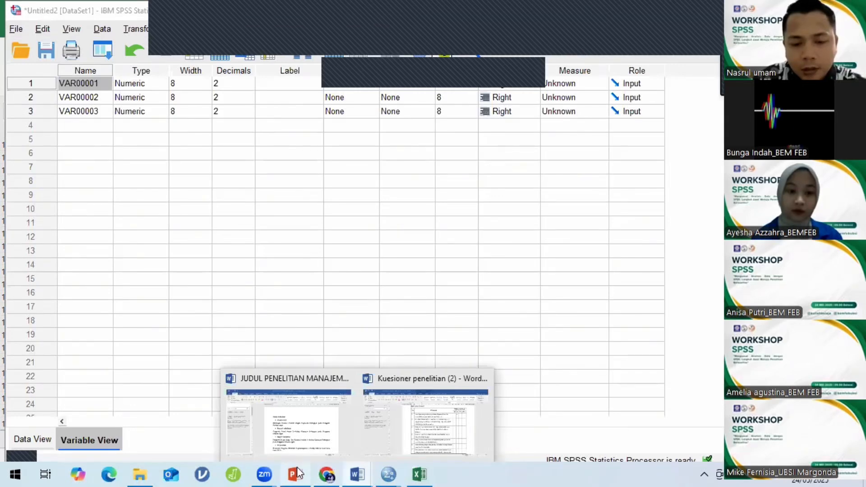
# In the JUDUL PENELITIAN document, highlight Kualitas Produk and Brand Image in the titles.
pyautogui.click(289, 445)
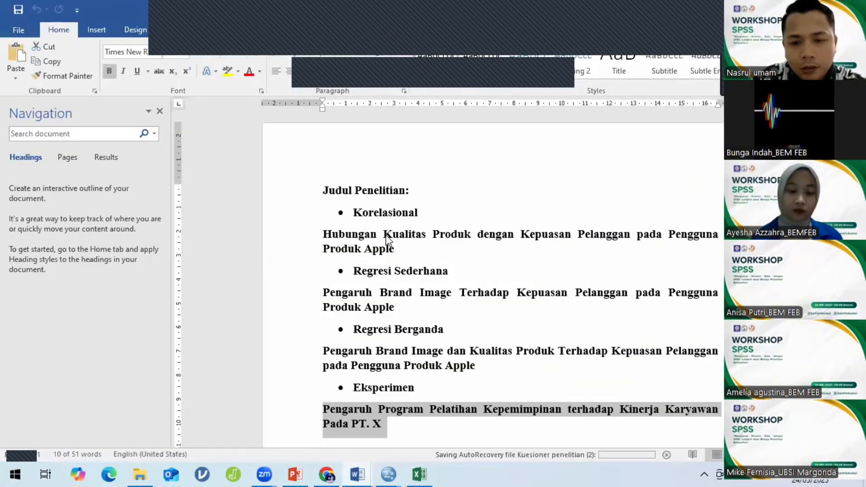
pyautogui.doubleClick(425, 238)
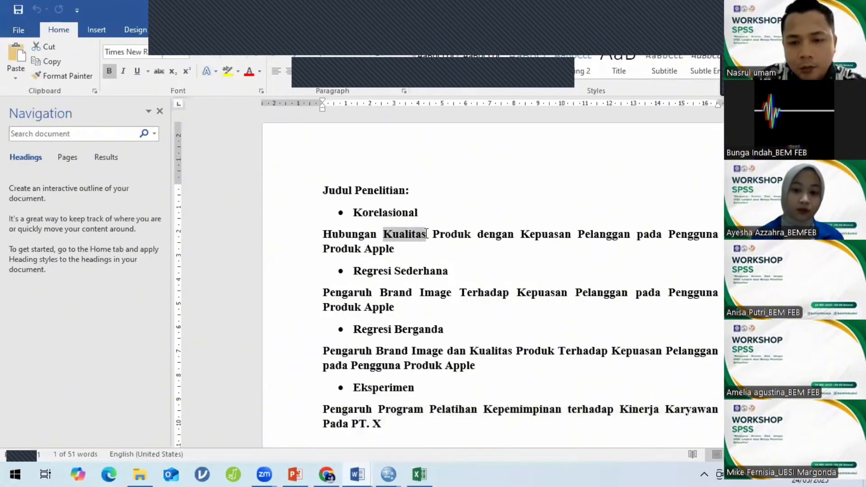
pyautogui.moveTo(489, 243); pyautogui.dragTo(615, 235)
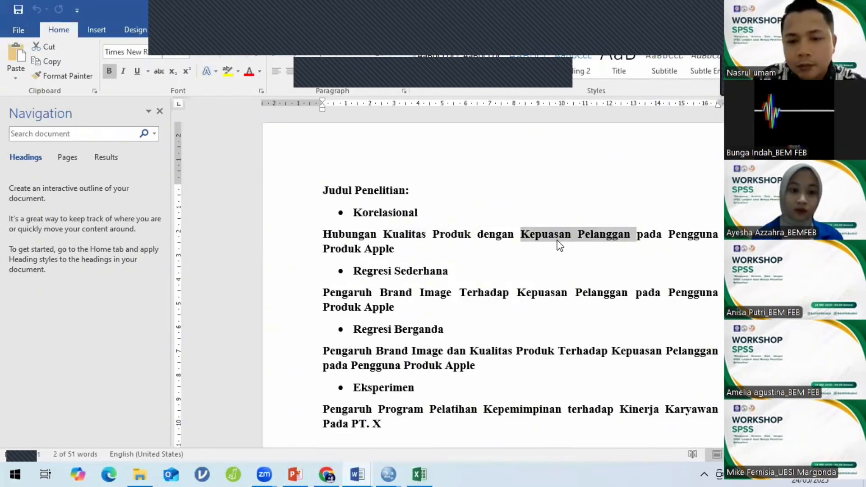
pyautogui.scroll(-1, 382, 261)
pyautogui.moveTo(382, 261); pyautogui.dragTo(457, 266)
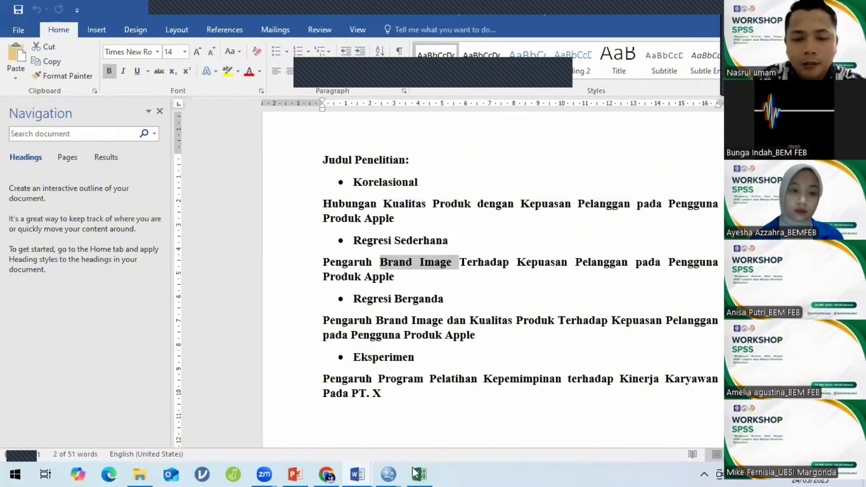
# Rename the first variable VAR00001 to BI.
pyautogui.moveTo(394, 472)
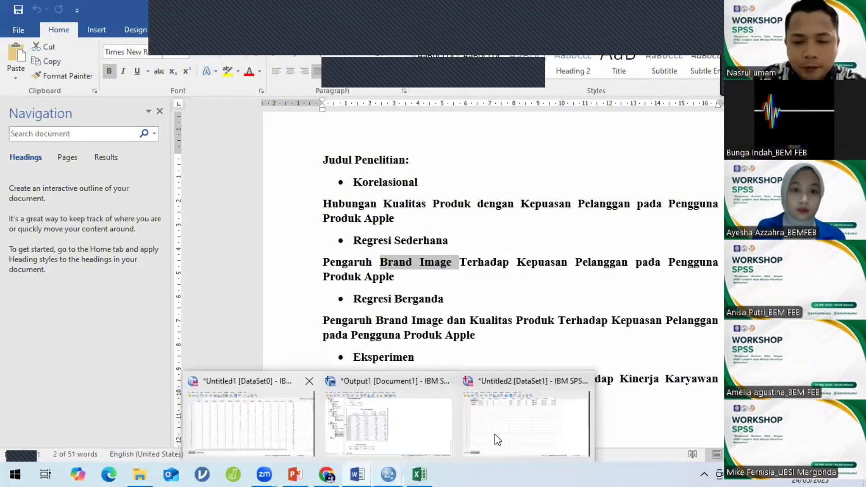
pyautogui.click(497, 440)
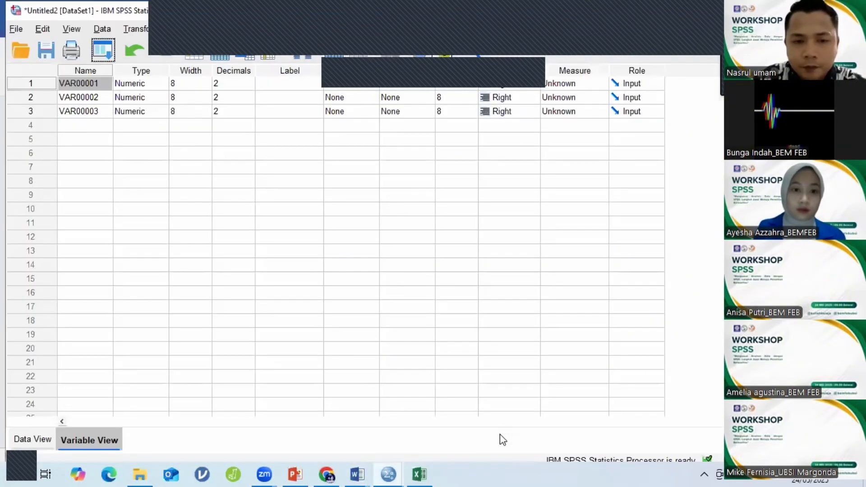
pyautogui.click(105, 82)
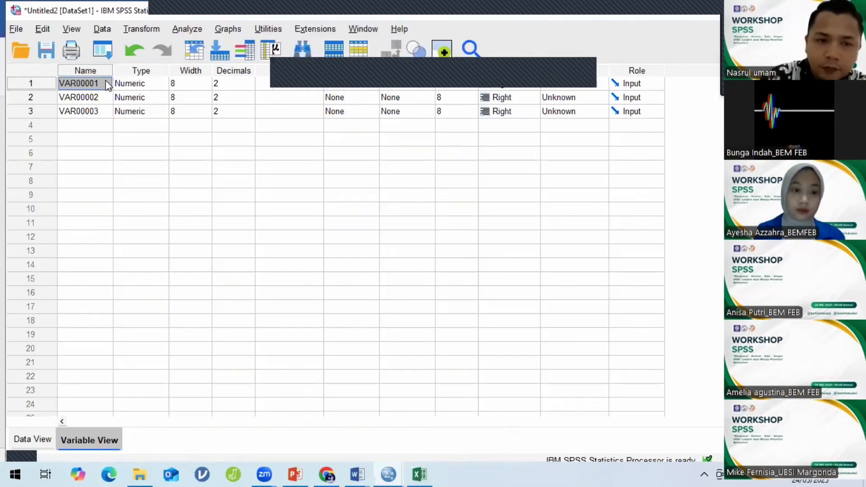
pyautogui.doubleClick(106, 81)
pyautogui.press('BackSpace')
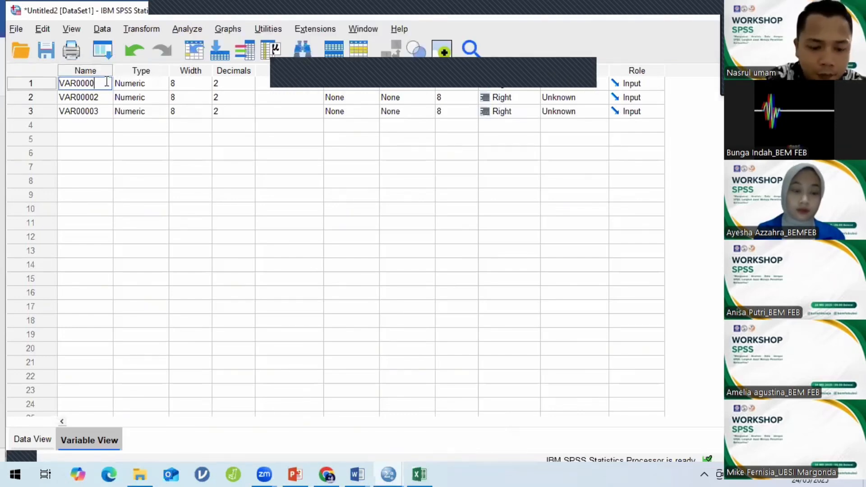
pyautogui.press('BackSpace')
pyautogui.press('BackSpace')
pyautogui.press('BackSpace')
pyautogui.press('BackSpace')
pyautogui.press('BackSpace')
pyautogui.press('BackSpace')
pyautogui.press('BackSpace')
pyautogui.write('Bl')
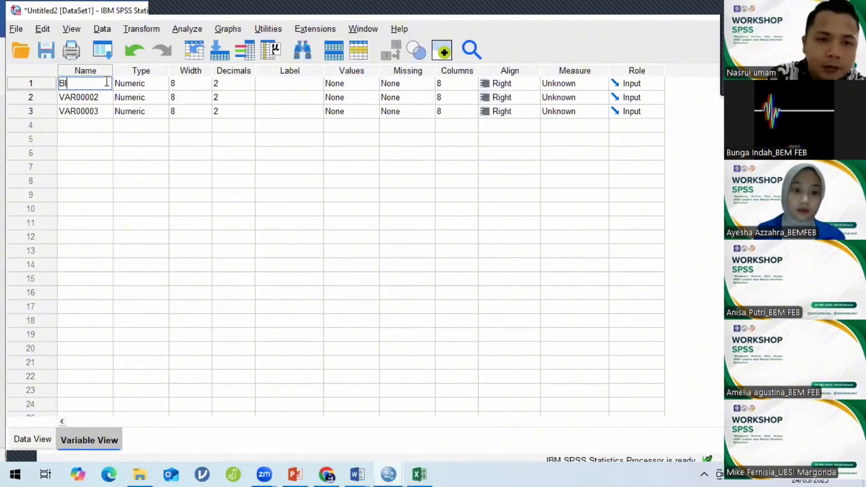
# Give BI 0 decimals, the label Brand Image and a Scale measure.
pyautogui.doubleClick(250, 86)
pyautogui.click(272, 82)
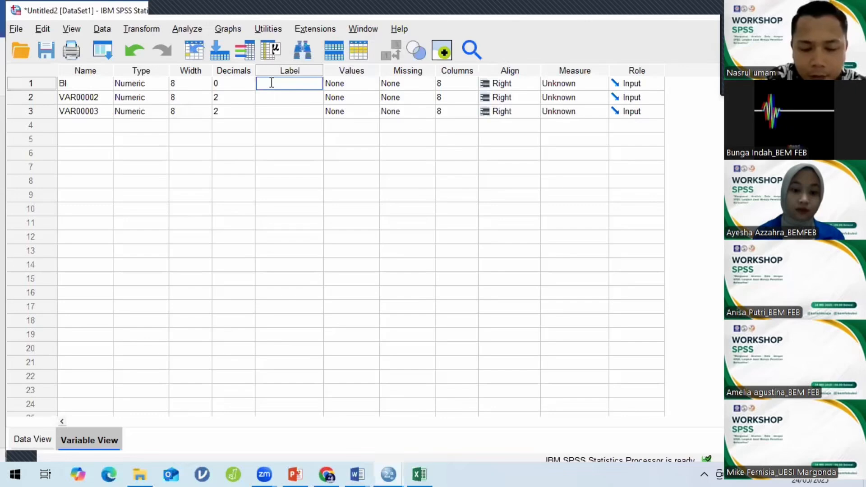
pyautogui.write('Bra')
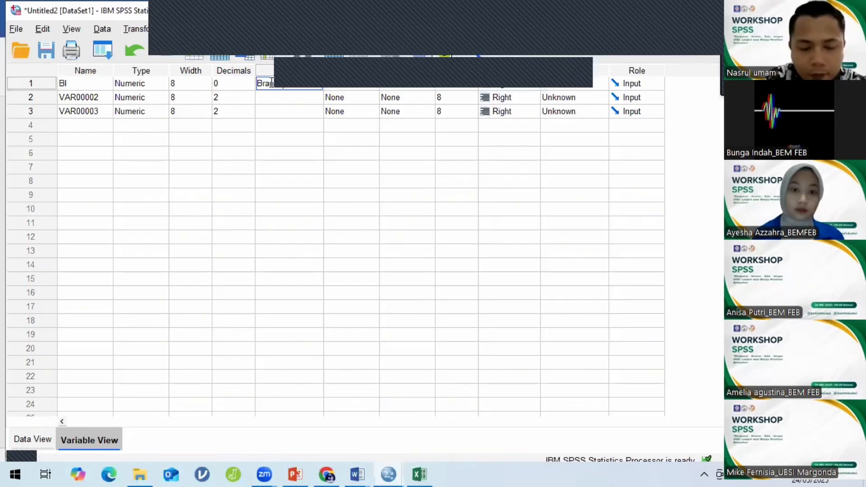
pyautogui.write('nd Image')
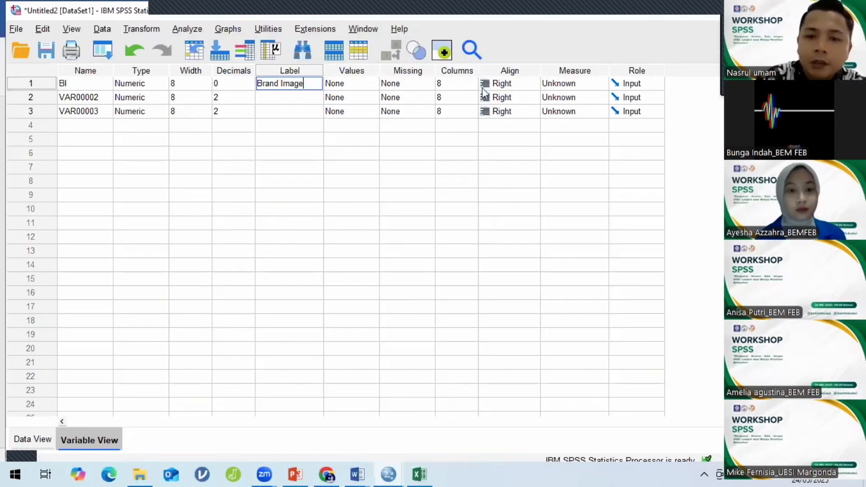
pyautogui.click(585, 83)
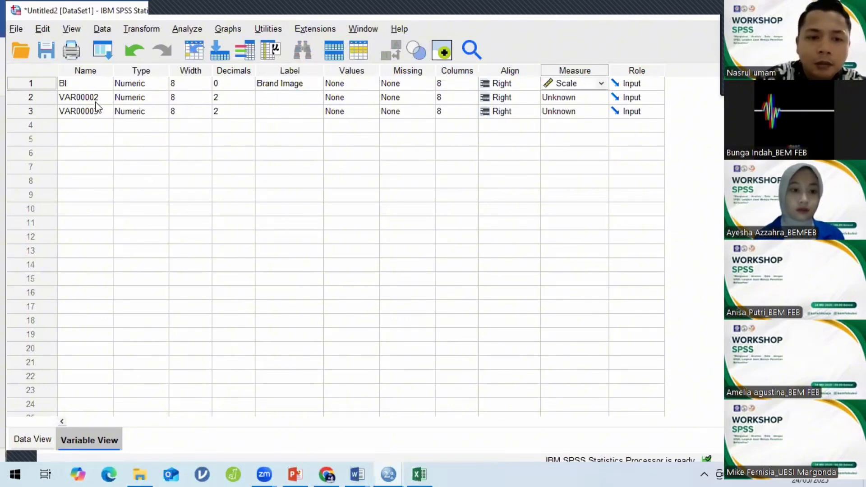
pyautogui.click(110, 97)
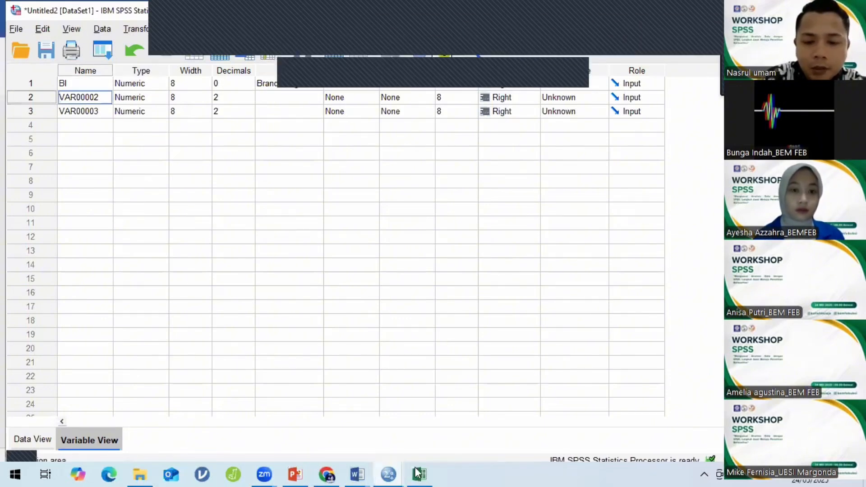
pyautogui.click(359, 474)
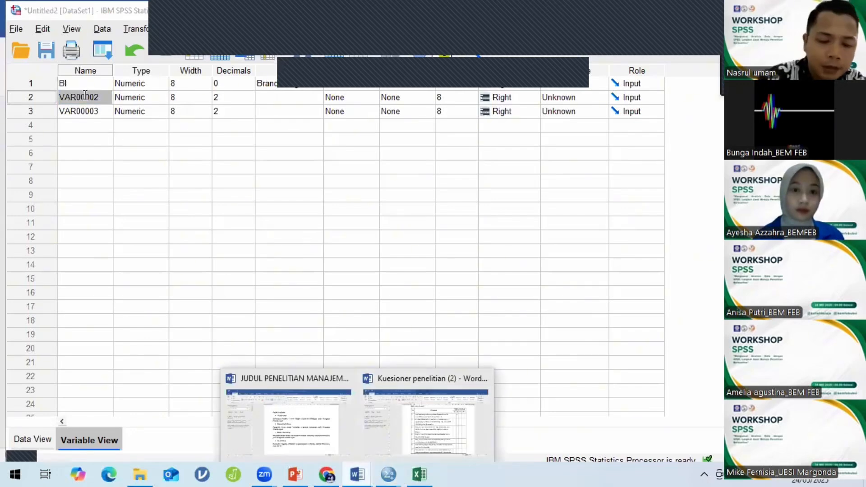
# Rename VAR00002 to KP with 0 decimals, label Kualitas Produk and Scale measure.
pyautogui.click(49, 100)
pyautogui.write('K')
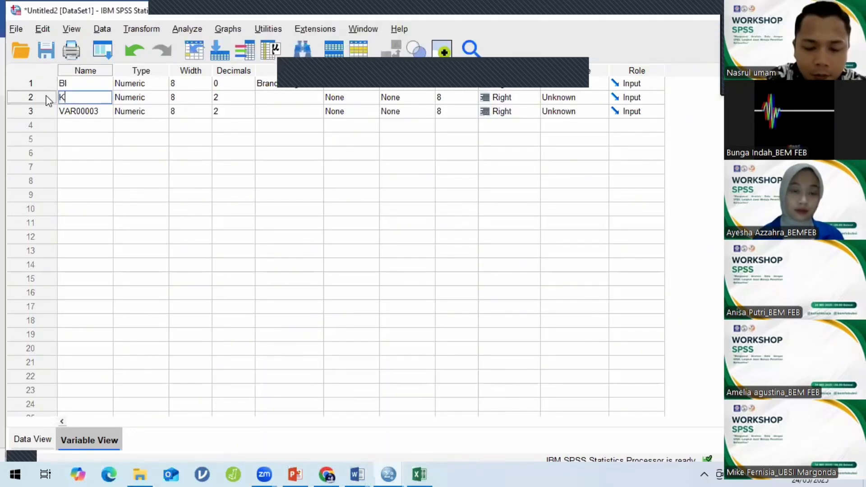
pyautogui.write('P')
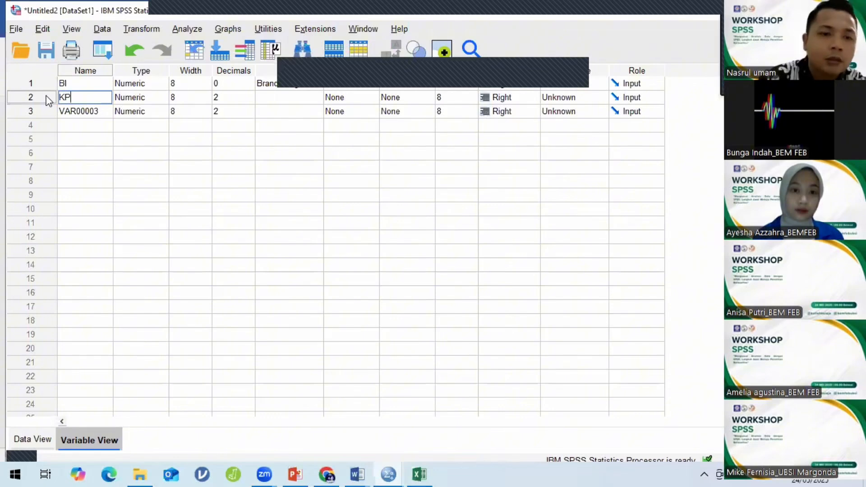
pyautogui.doubleClick(246, 102)
pyautogui.click(274, 98)
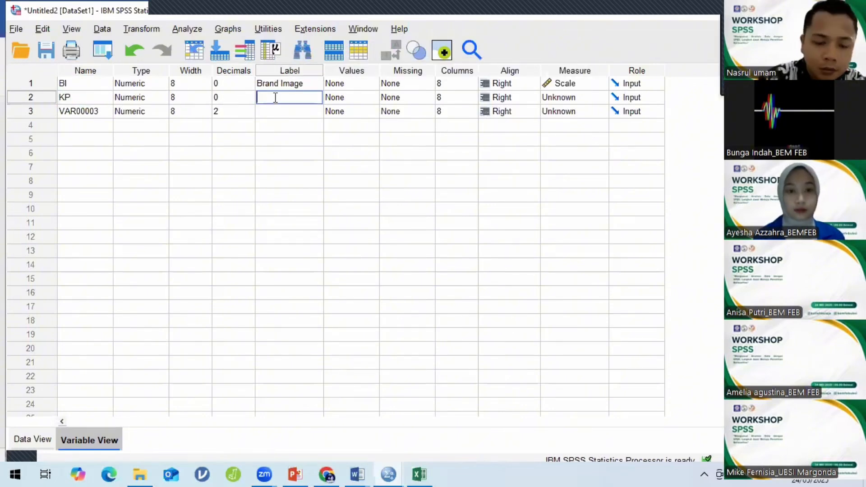
pyautogui.write('K')
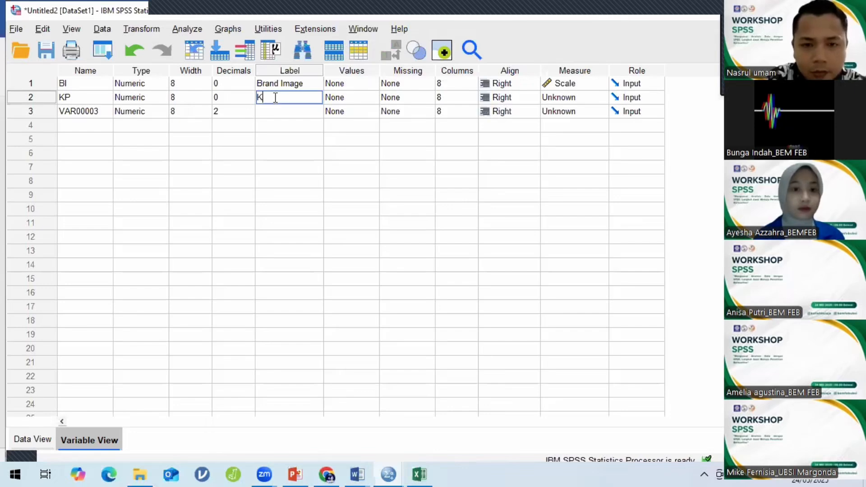
pyautogui.write('ualitas Pro')
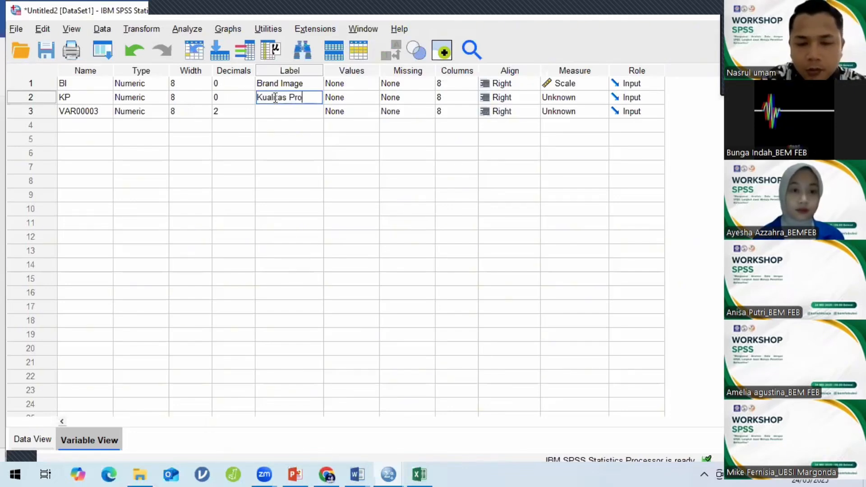
pyautogui.write('duk')
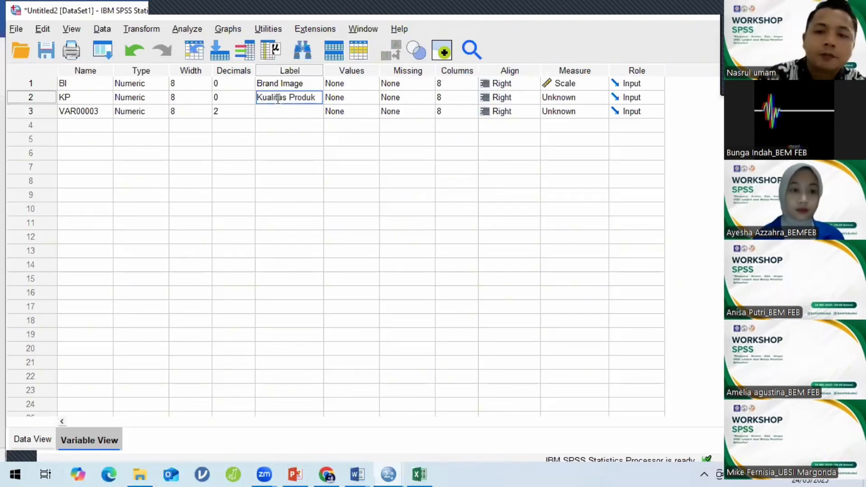
pyautogui.click(596, 99)
pyautogui.click(101, 112)
pyautogui.click(101, 111)
pyautogui.moveTo(101, 111); pyautogui.dragTo(52, 112)
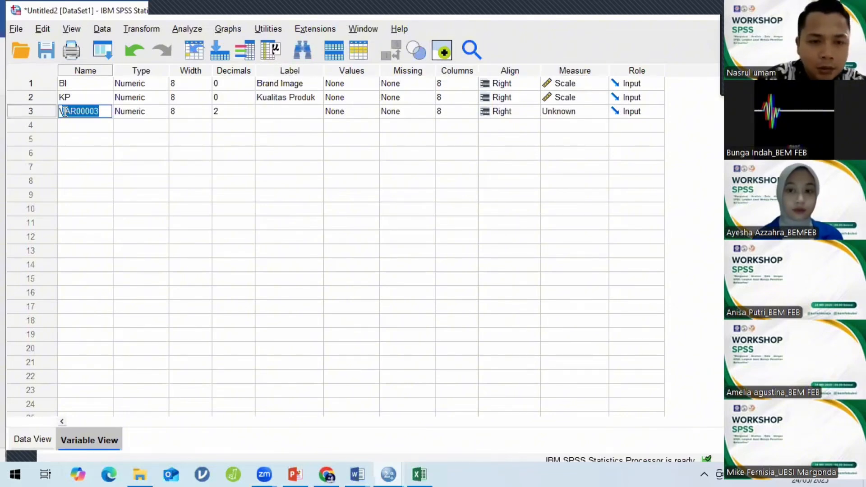
# Rename VAR00003 to KPL with 0 decimals, label Kepuasan Pelanggan and Scale measure.
pyautogui.click(356, 474)
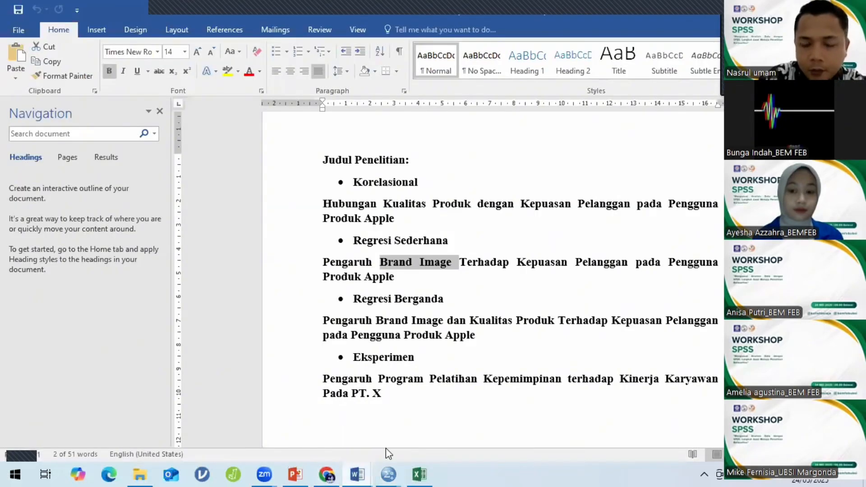
pyautogui.click(388, 474)
pyautogui.click(510, 432)
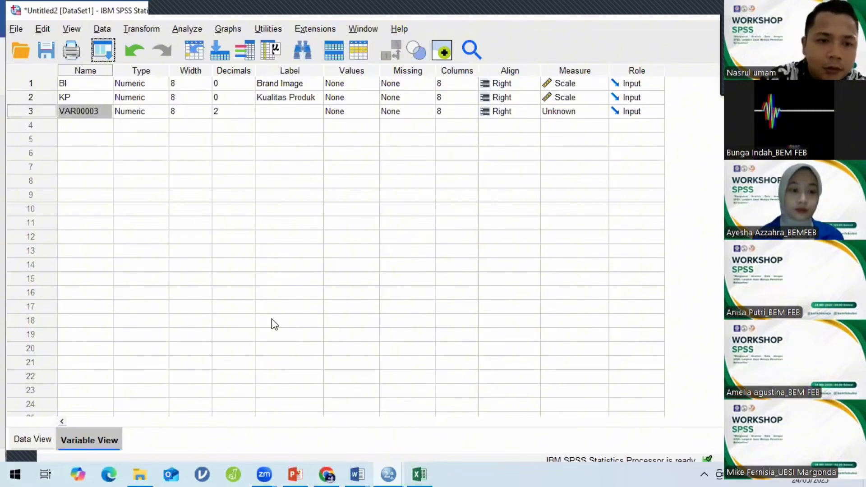
pyautogui.doubleClick(96, 111)
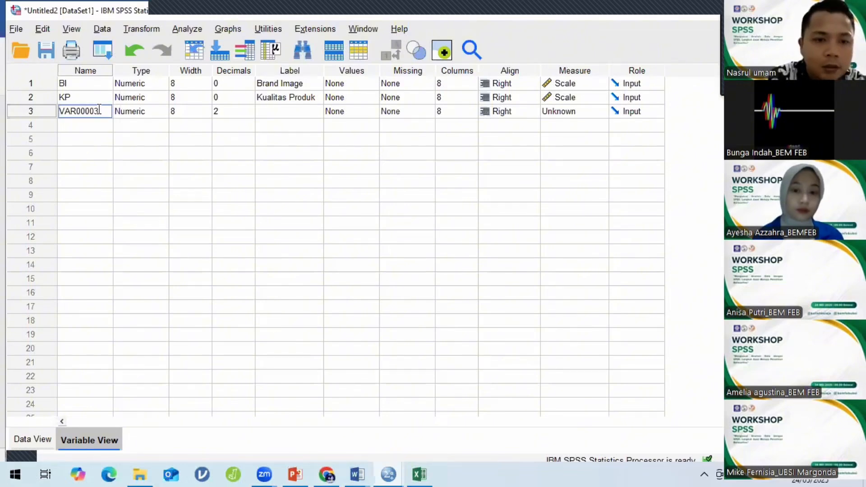
pyautogui.doubleClick(60, 107)
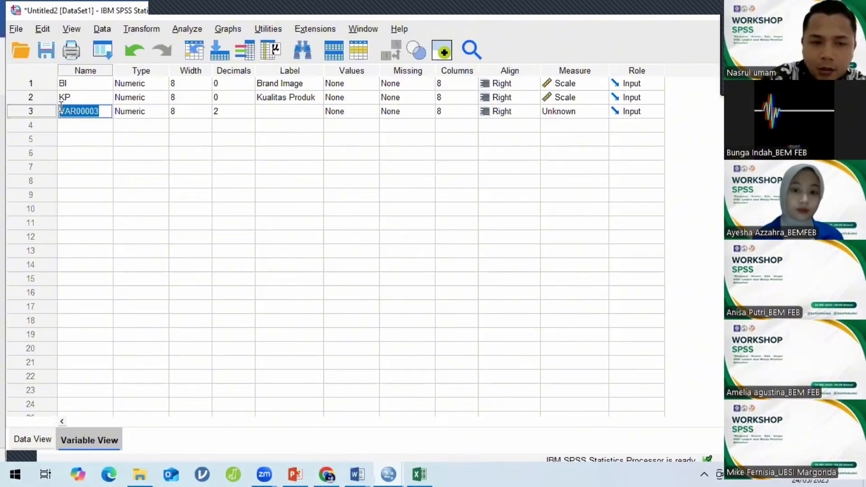
pyautogui.write('k')
pyautogui.write('KP')
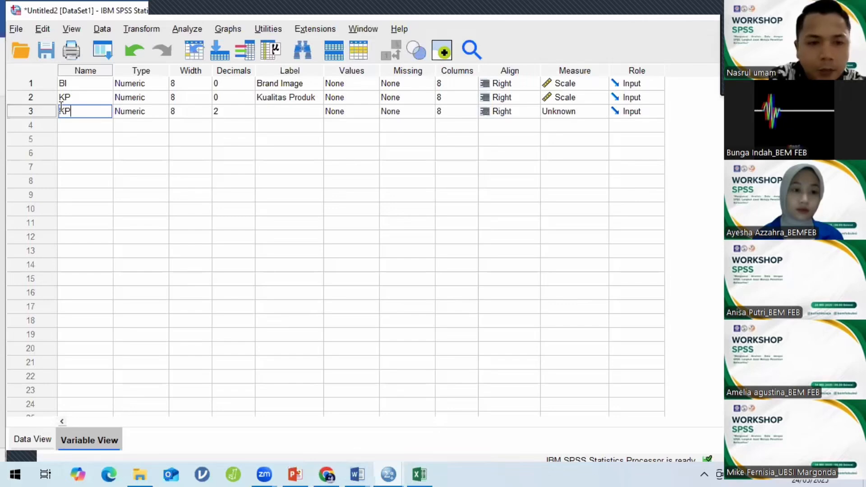
pyautogui.write('L')
pyautogui.click(251, 113)
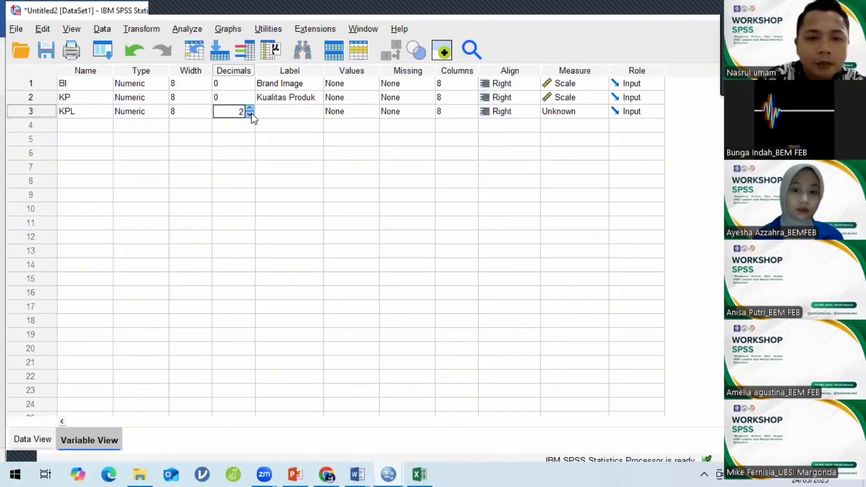
pyautogui.click(273, 111)
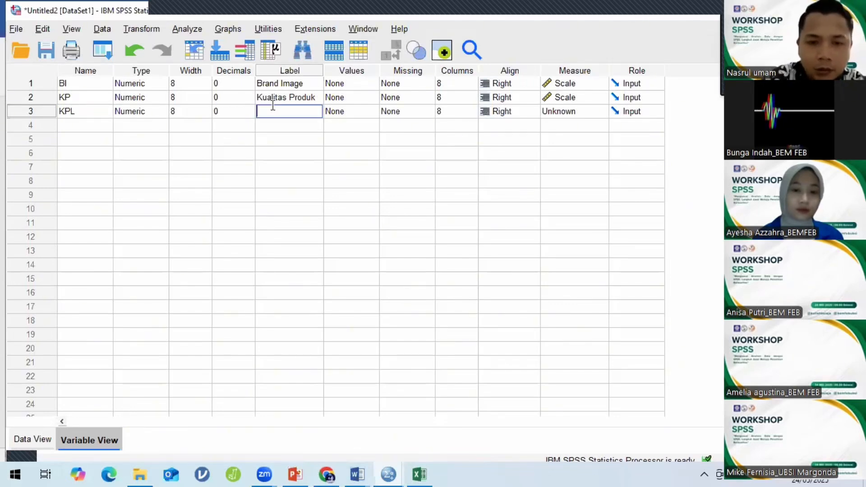
pyautogui.write('Kepuasan')
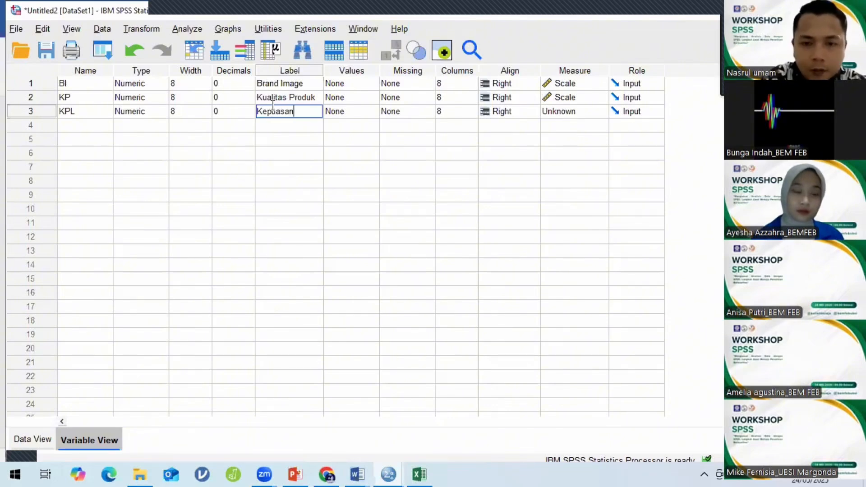
pyautogui.write(' Pelanggan')
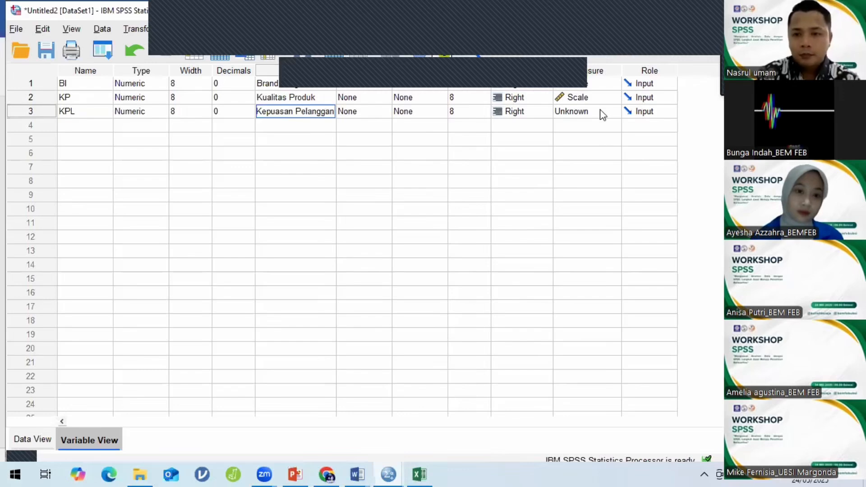
pyautogui.click(591, 114)
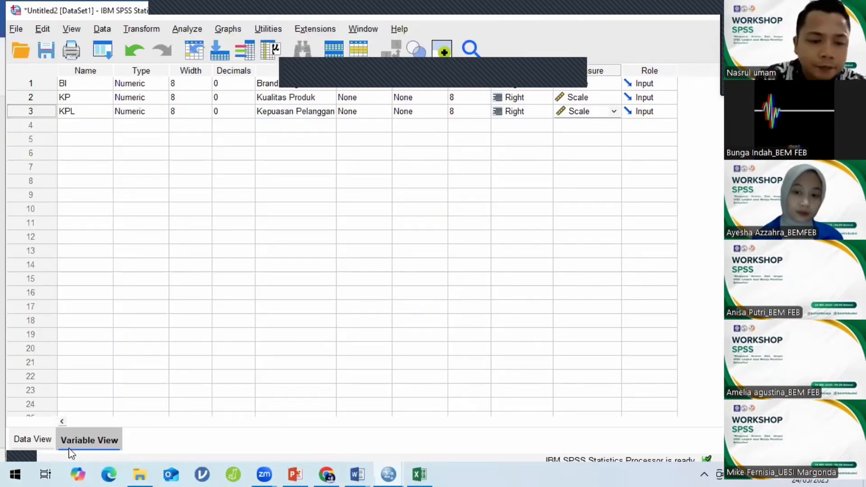
# Check the BI, KP and KPL values in Data View, then bring up the PowerPoint slide.
pyautogui.click(34, 443)
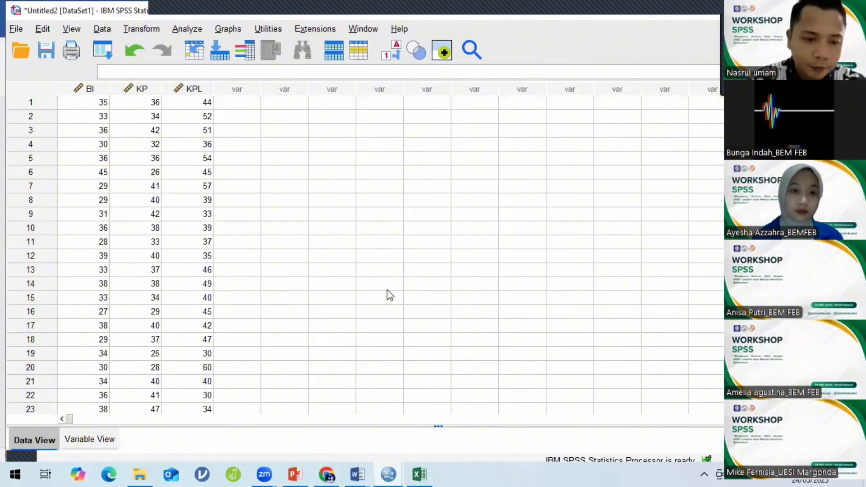
pyautogui.click(92, 443)
pyautogui.click(43, 445)
pyautogui.click(69, 445)
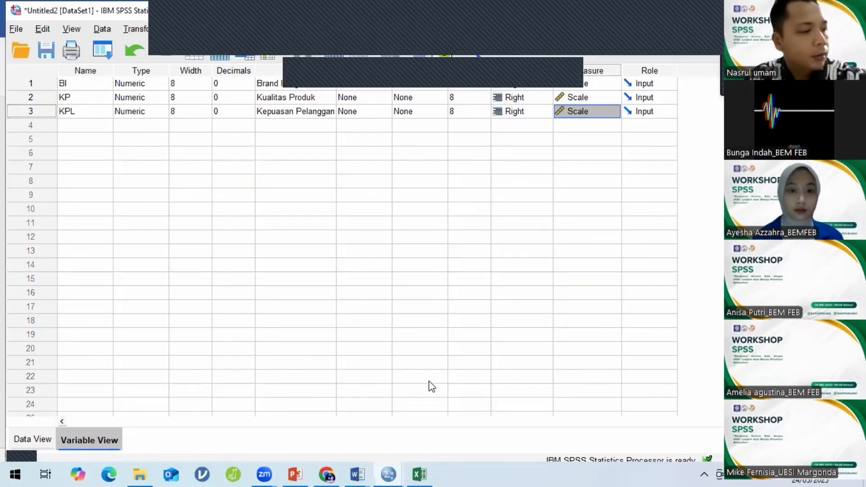
pyautogui.click(305, 472)
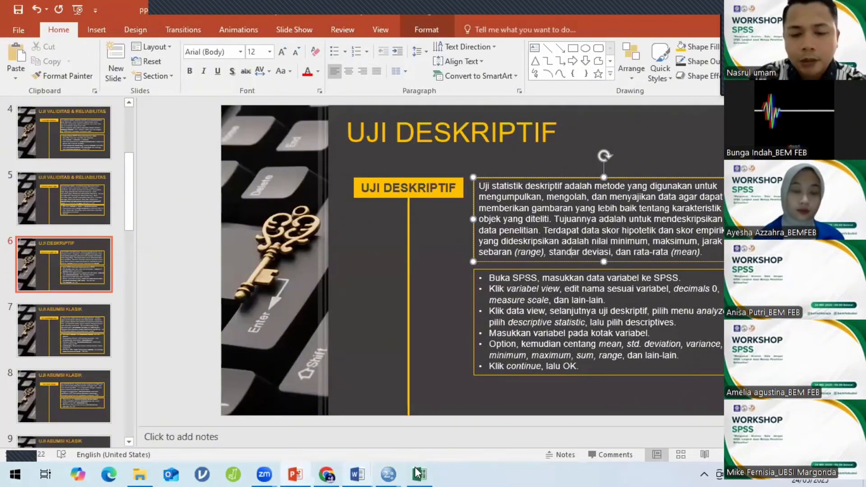
# Return from the UJI DESKRIPTIF slide to the SPSS Untitled2 dataset.
pyautogui.moveTo(398, 473)
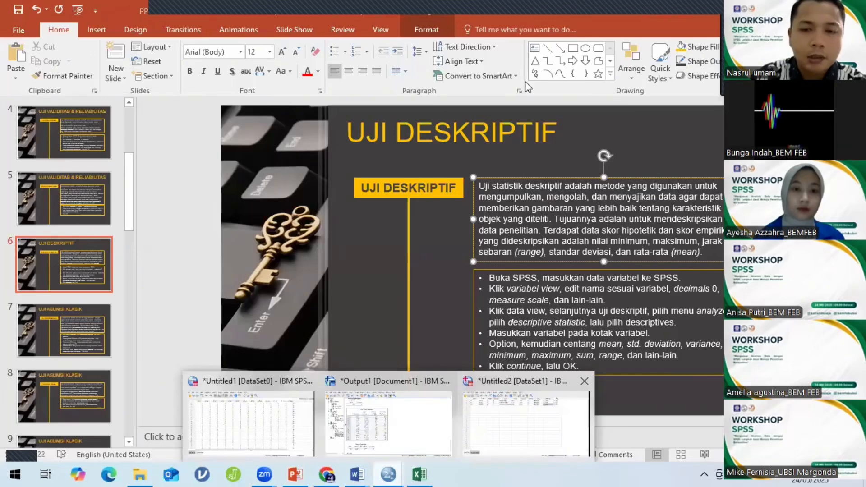
pyautogui.click(525, 422)
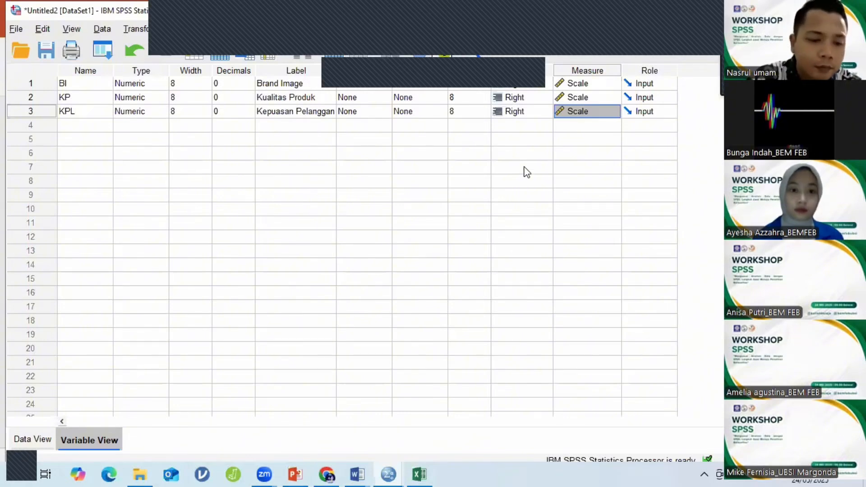
# Recheck the BI, KP and KPL data in Data View, then show the UJI DESKRIPTIF slide.
pyautogui.click(34, 439)
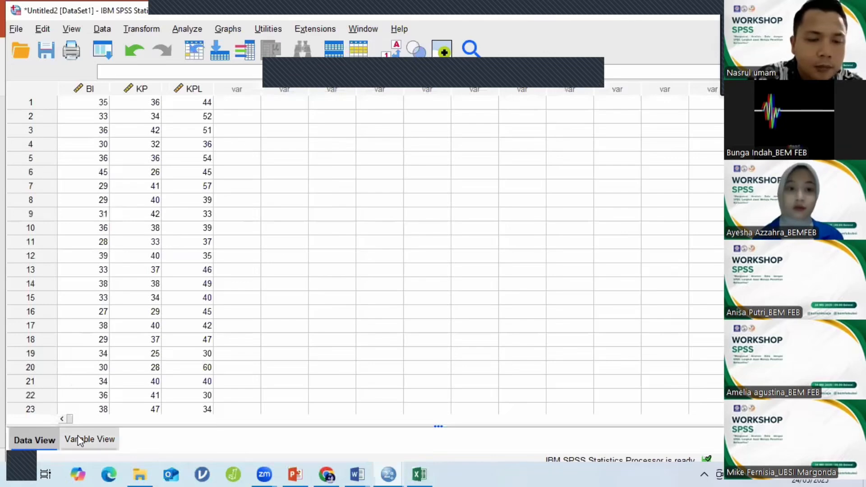
pyautogui.click(78, 435)
pyautogui.click(45, 440)
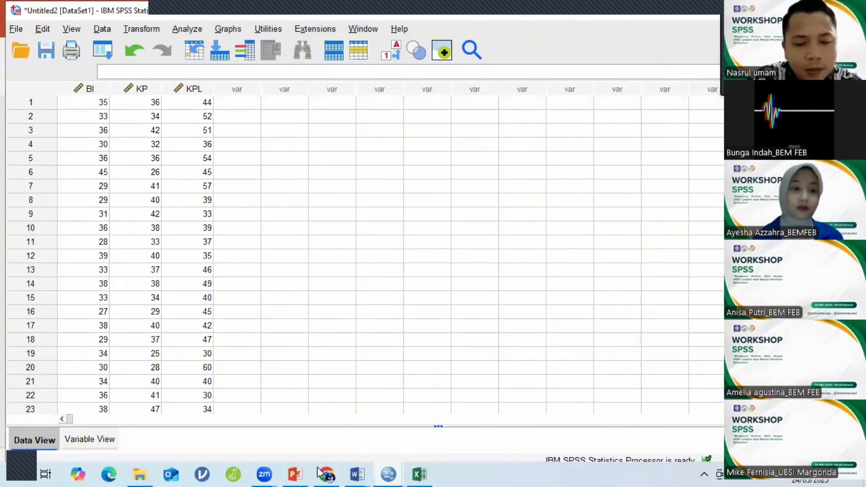
pyautogui.click(304, 472)
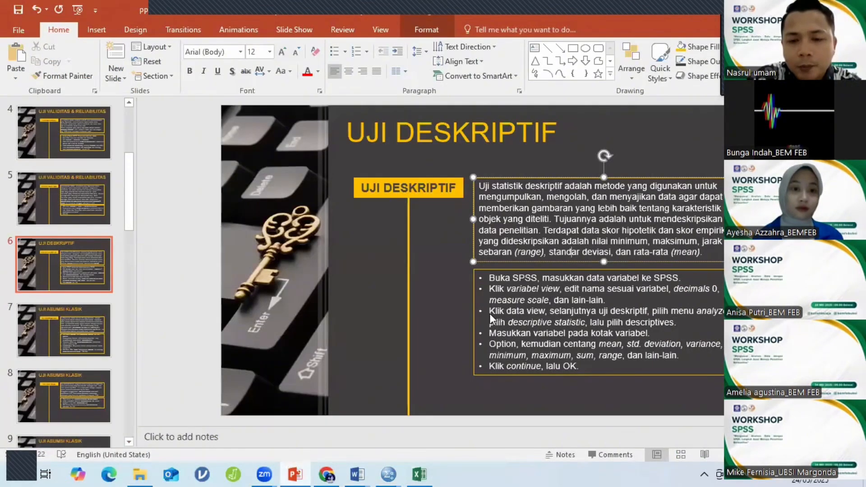
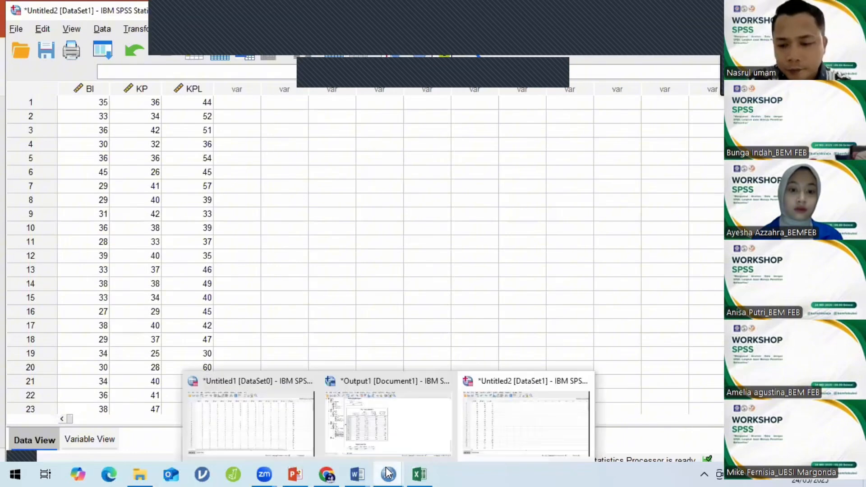
pyautogui.click(331, 157)
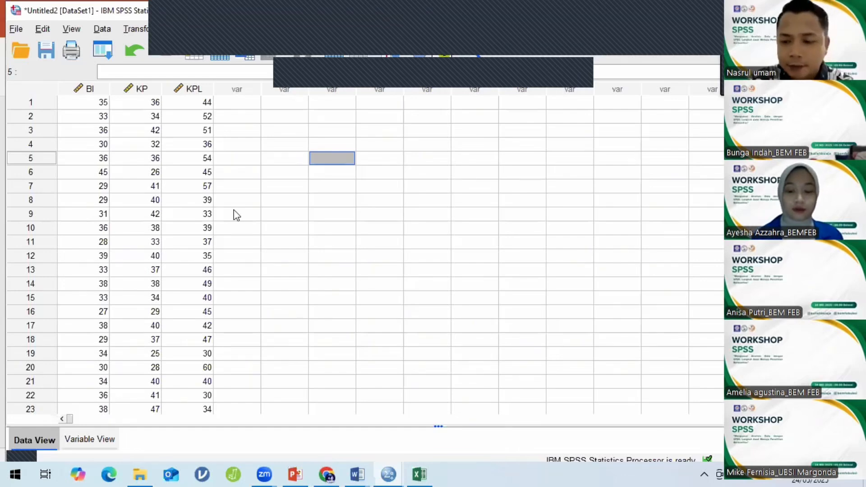
pyautogui.click(342, 145)
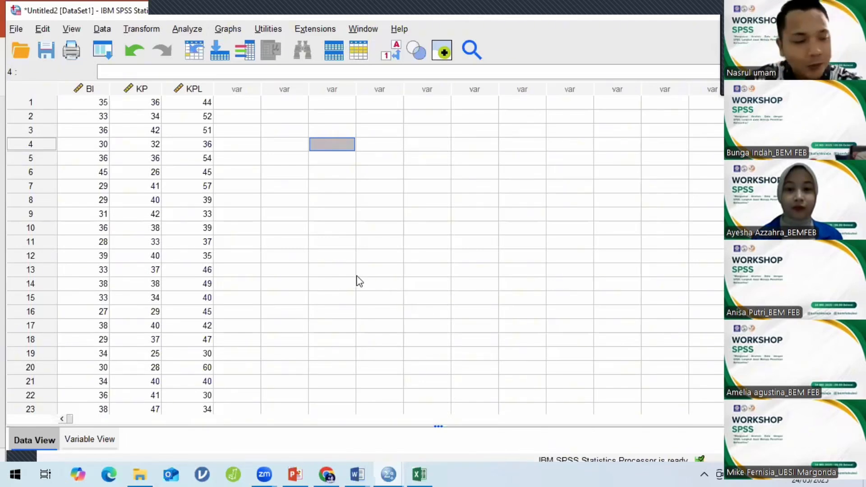
# Highlight the 'pilih menu analyze… descriptives' step on slide 6, then return to SPSS.
pyautogui.click(296, 473)
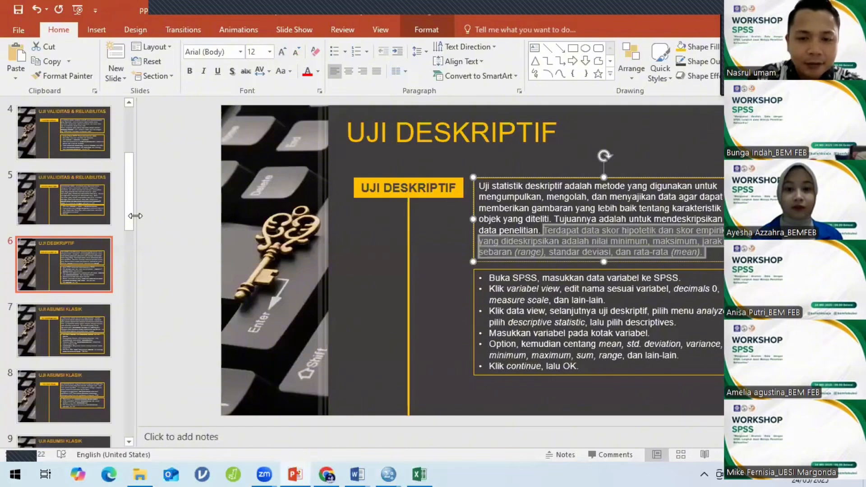
pyautogui.click(501, 220)
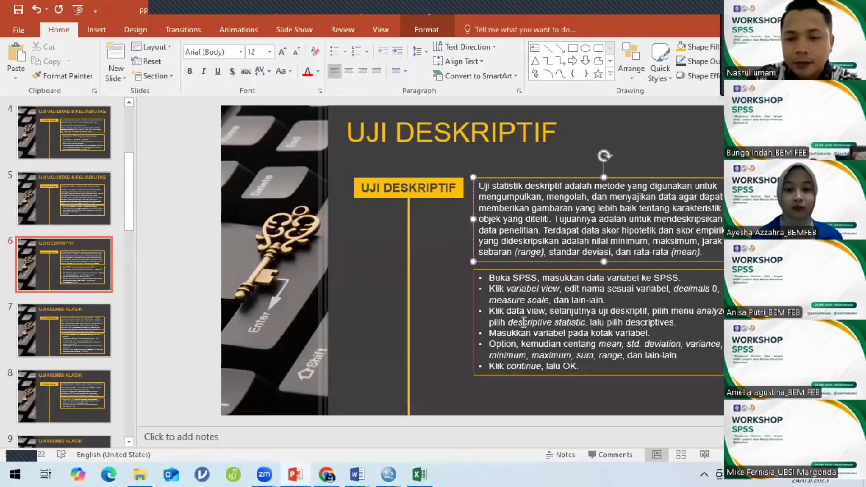
pyautogui.moveTo(695, 310); pyautogui.dragTo(676, 323)
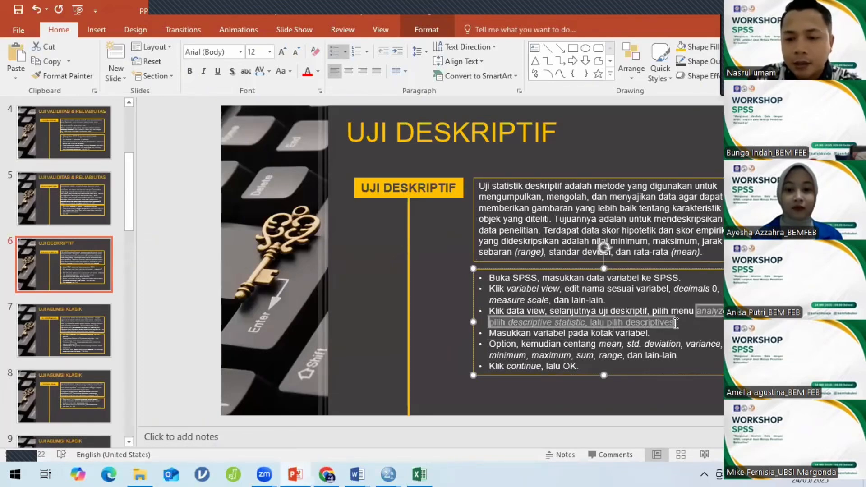
pyautogui.click(392, 469)
# Open Analyze > Descriptive Statistics > Descriptives and select the BI, KP and KPL variables.
pyautogui.click(526, 419)
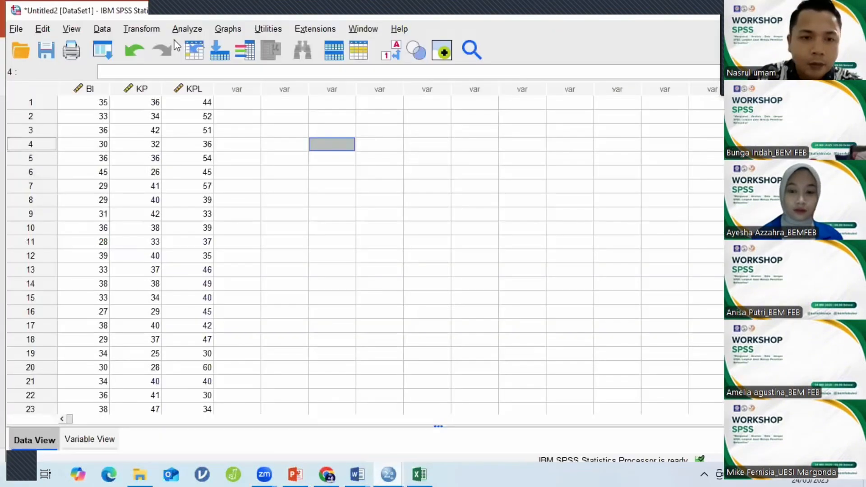
pyautogui.click(187, 29)
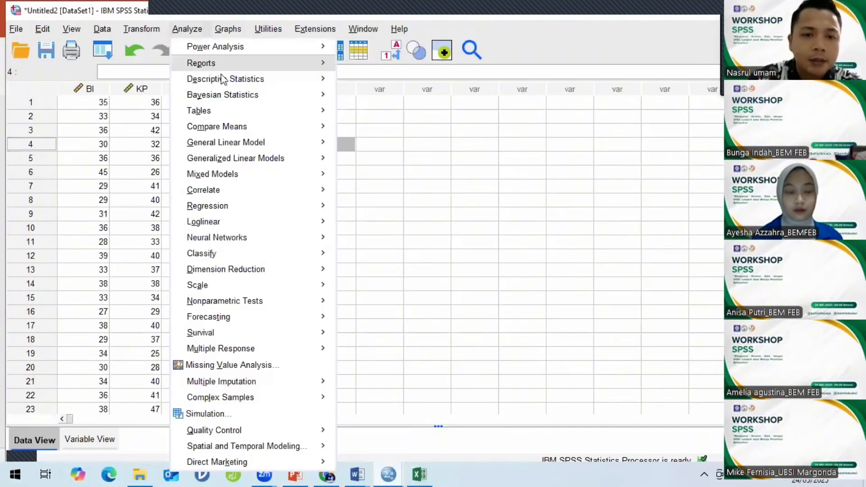
pyautogui.moveTo(290, 79)
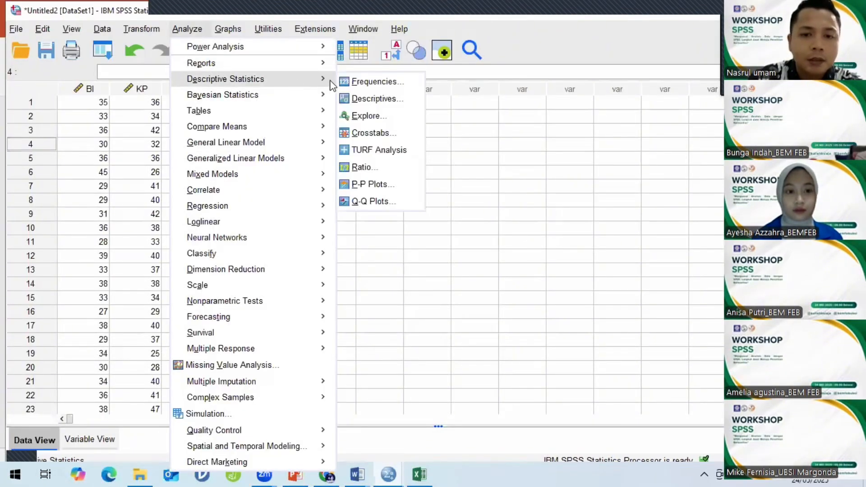
pyautogui.click(368, 99)
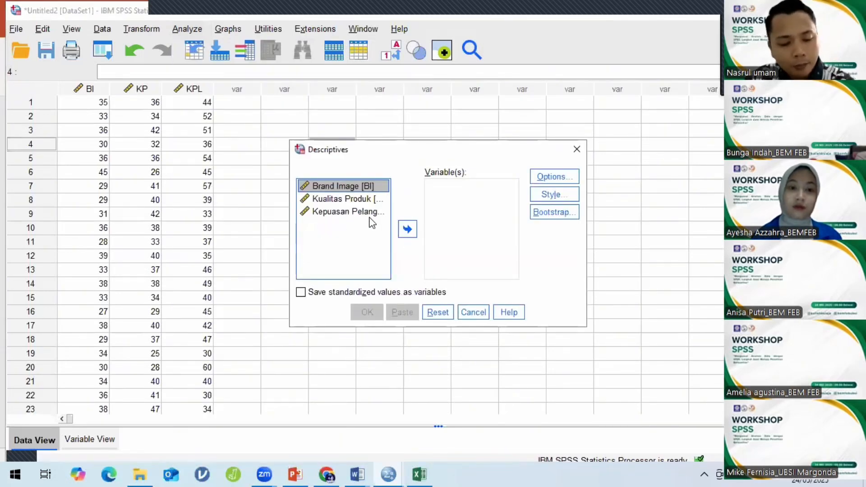
pyautogui.keyDown('shift'); pyautogui.click(385, 216); pyautogui.keyUp('shift')
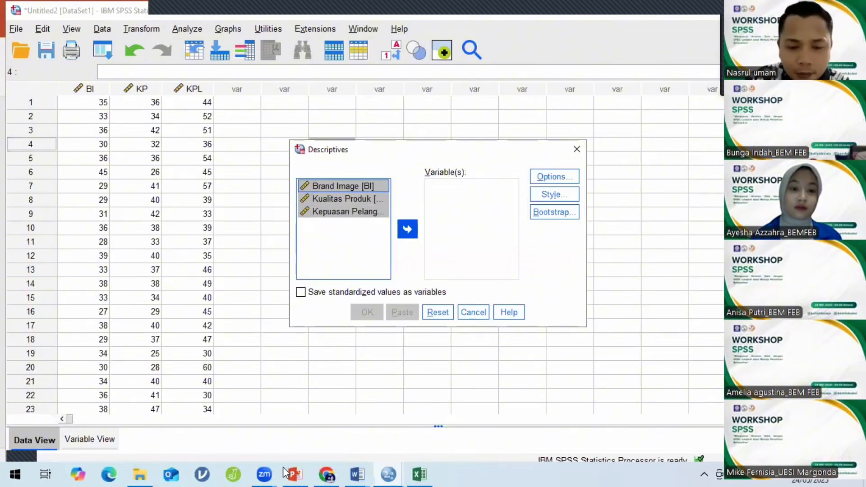
# Check the instruction slide, then go back to the Descriptives dialog.
pyautogui.click(297, 474)
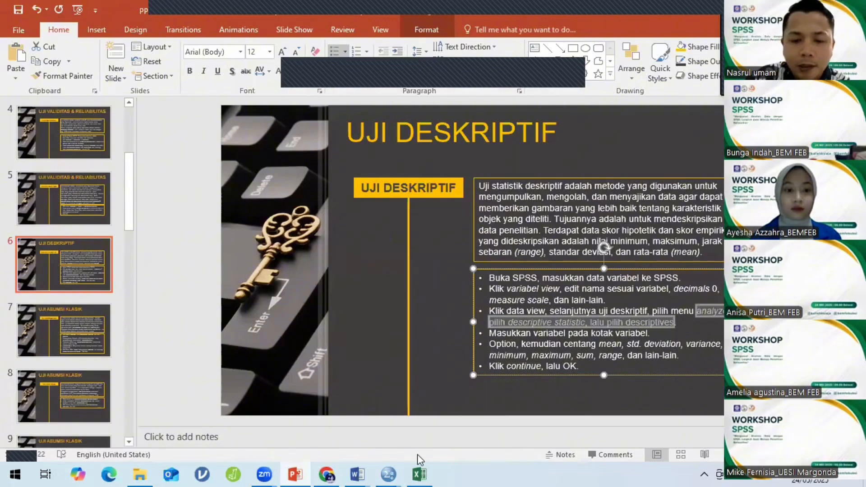
pyautogui.moveTo(389, 474)
pyautogui.click(530, 456)
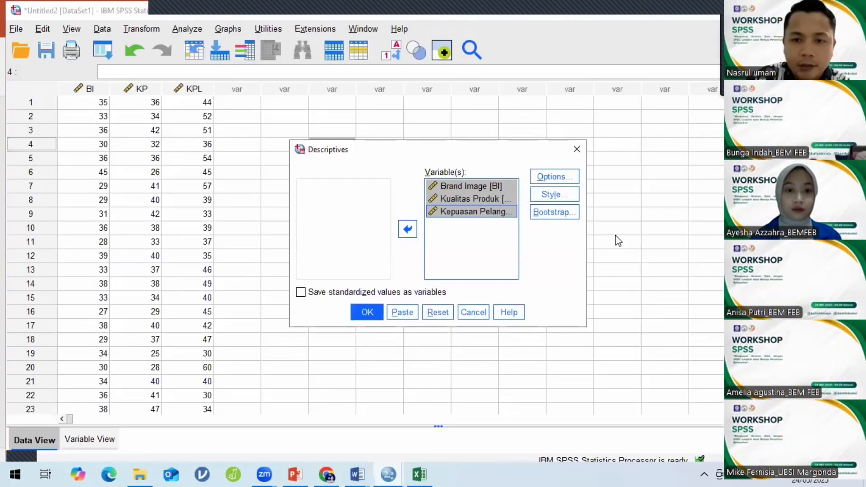
# Add Range and Sum to the Descriptives options, keeping mean, std. deviation, minimum and maximum.
pyautogui.click(559, 179)
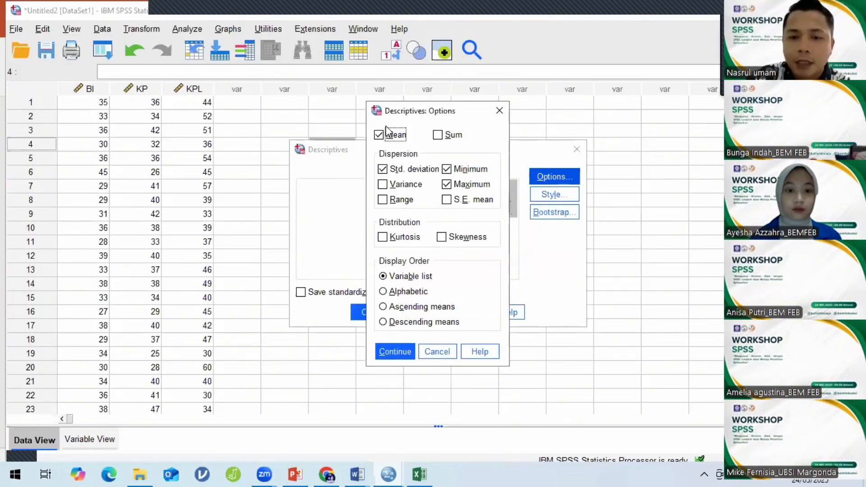
pyautogui.click(383, 200)
pyautogui.click(382, 199)
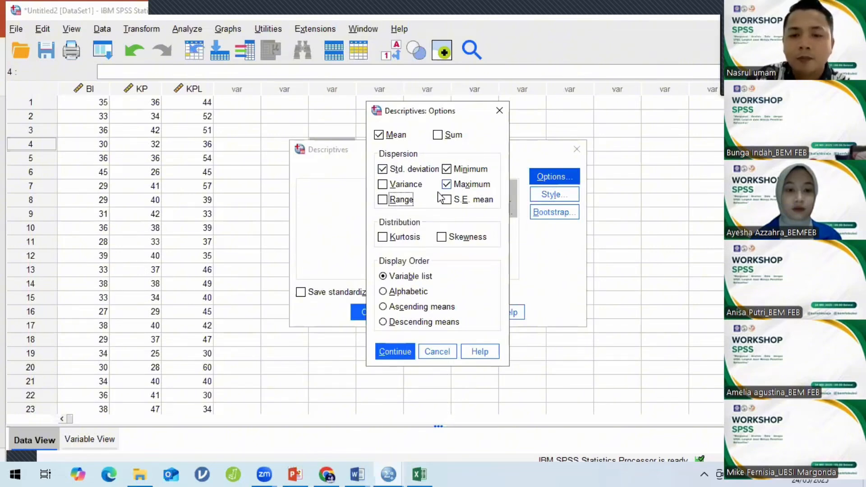
pyautogui.click(384, 202)
pyautogui.click(440, 137)
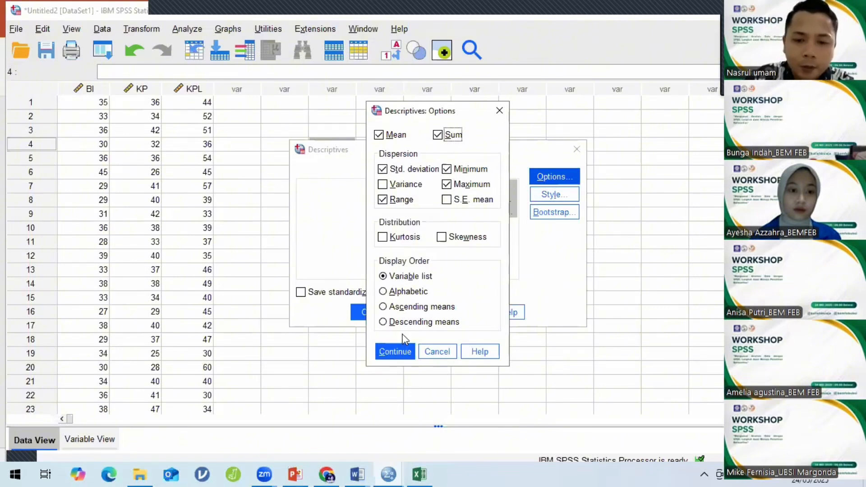
pyautogui.click(394, 351)
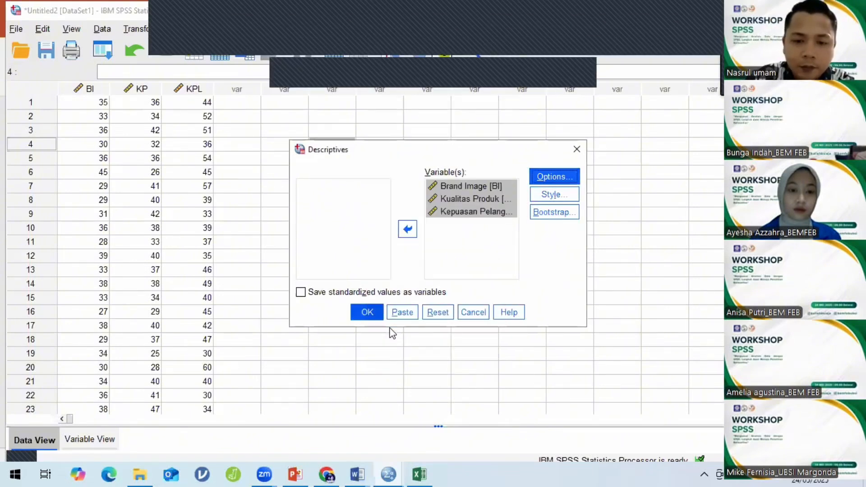
# Run the analysis and select the Descriptive Statistics table (120 cases, Brand Image mean 32.67).
pyautogui.click(366, 314)
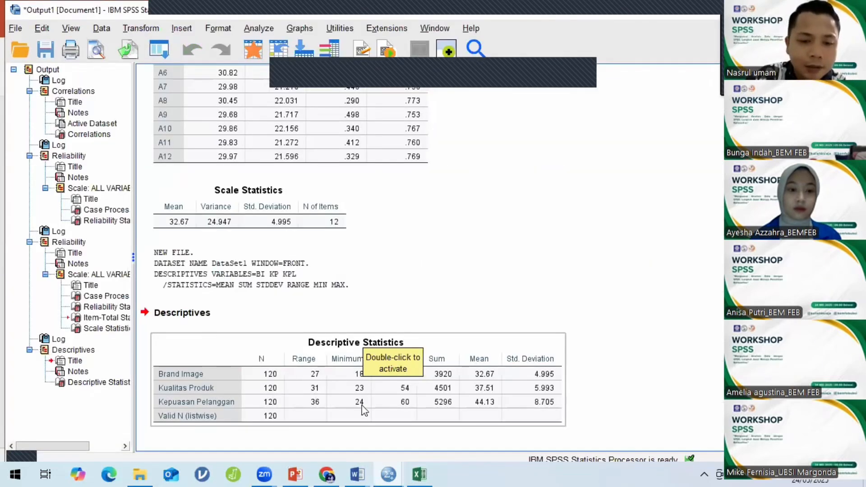
pyautogui.click(364, 409)
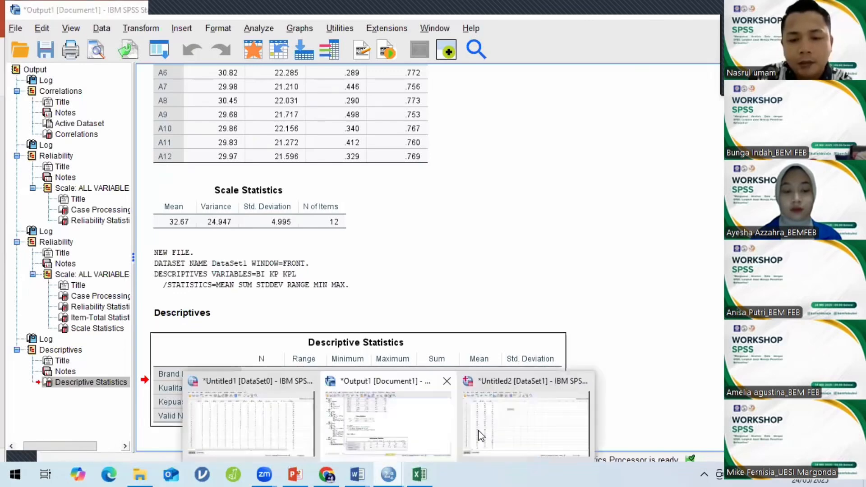
# In the Untitled2 data sheet, find and select row 85's BI score of 18.
pyautogui.click(502, 421)
pyautogui.scroll(-10, 87, 168)
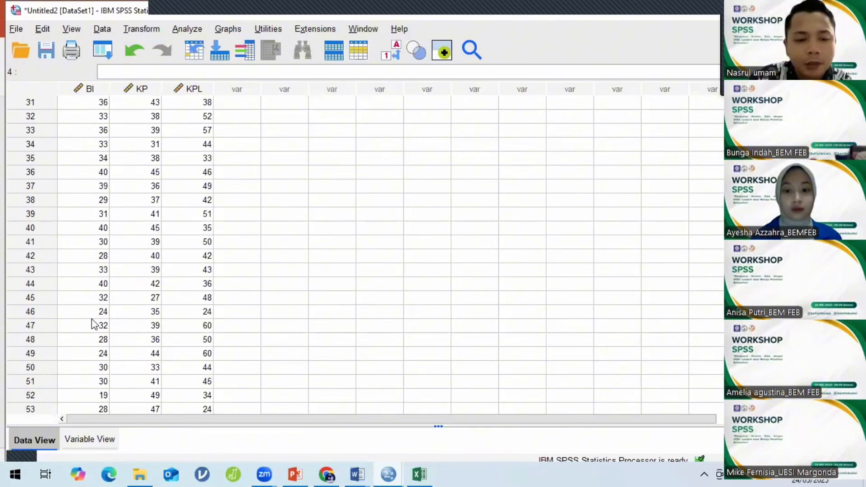
pyautogui.scroll(-6, 95, 325)
pyautogui.scroll(-11, 103, 361)
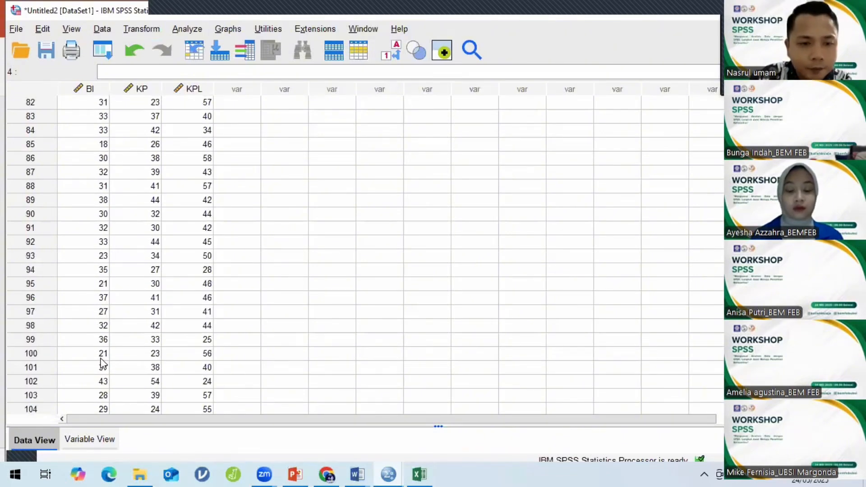
pyautogui.scroll(-3, 104, 362)
pyautogui.scroll(-6, 101, 359)
pyautogui.scroll(5, 92, 275)
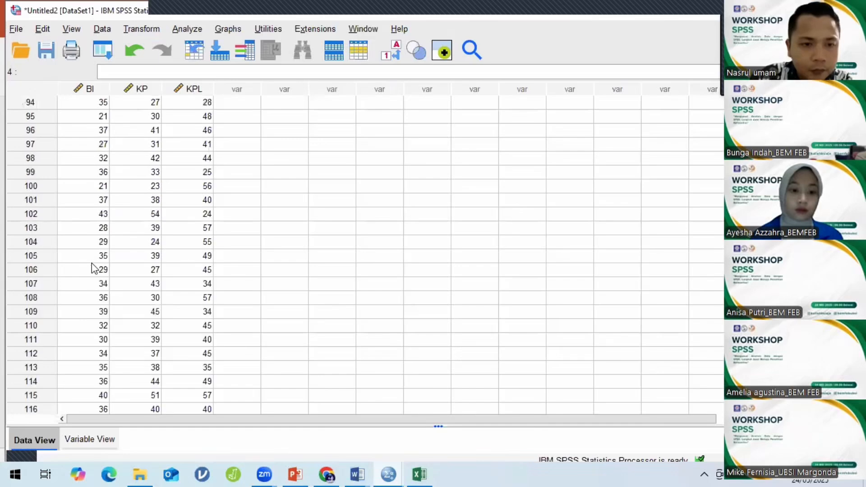
pyautogui.scroll(6, 94, 268)
pyautogui.scroll(8, 93, 269)
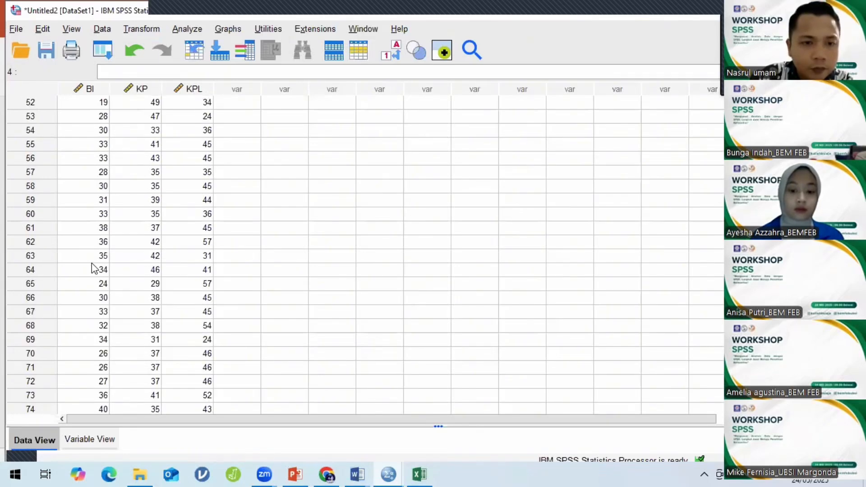
pyautogui.scroll(5, 93, 269)
pyautogui.scroll(5, 94, 268)
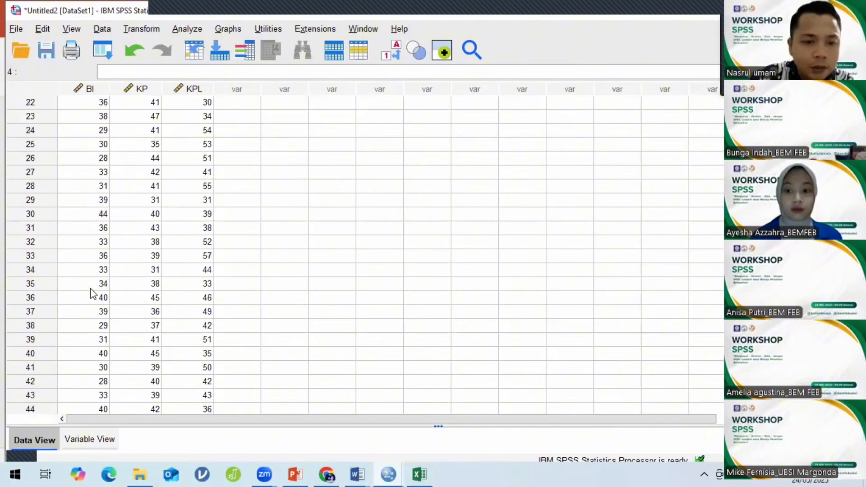
pyautogui.scroll(5, 98, 333)
pyautogui.scroll(-6, 99, 333)
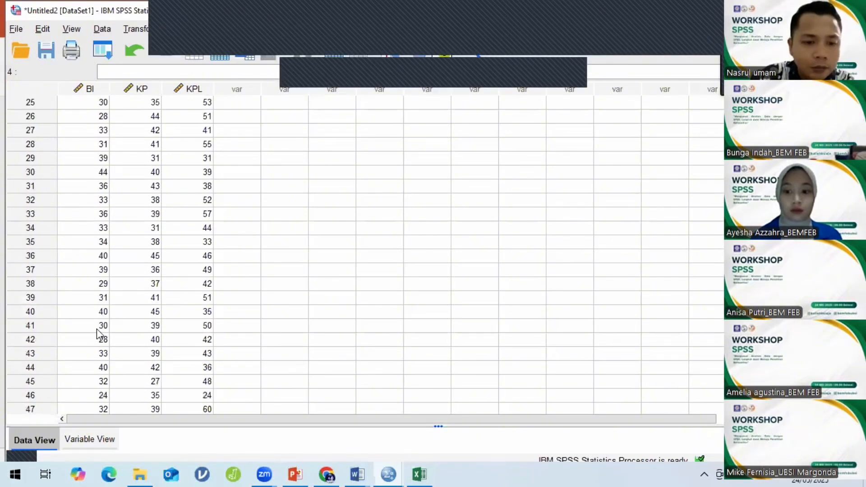
pyautogui.scroll(-5, 99, 334)
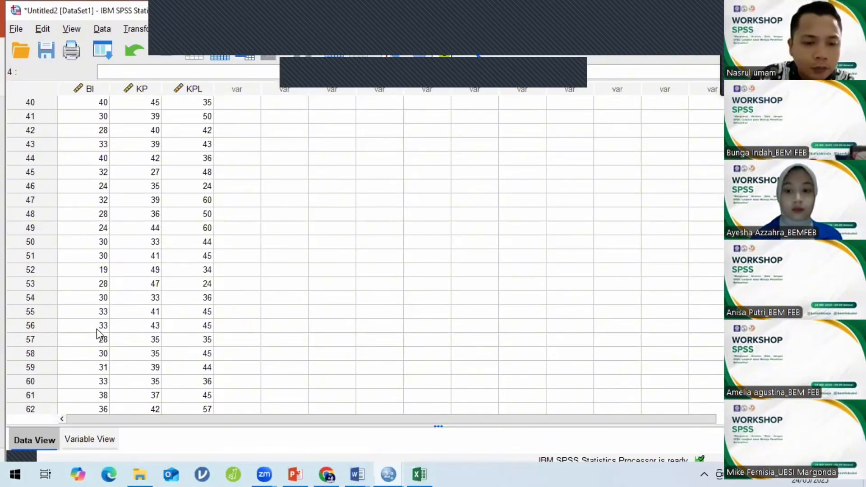
pyautogui.scroll(-13, 99, 178)
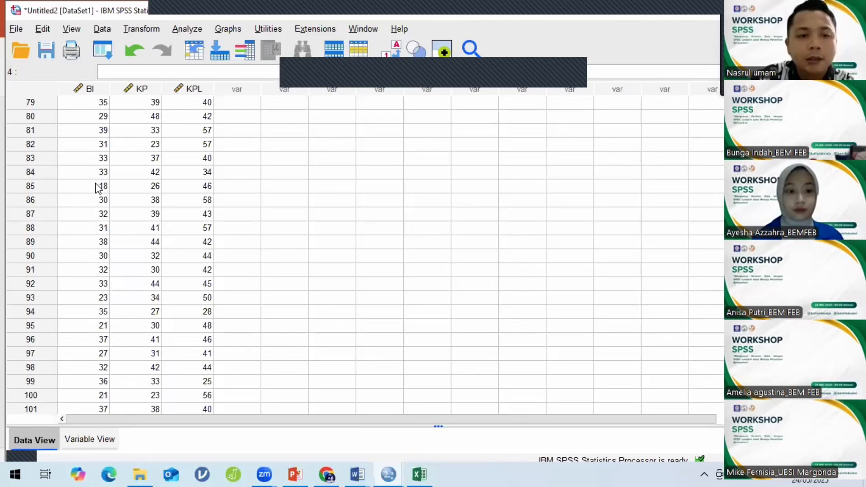
pyautogui.click(74, 185)
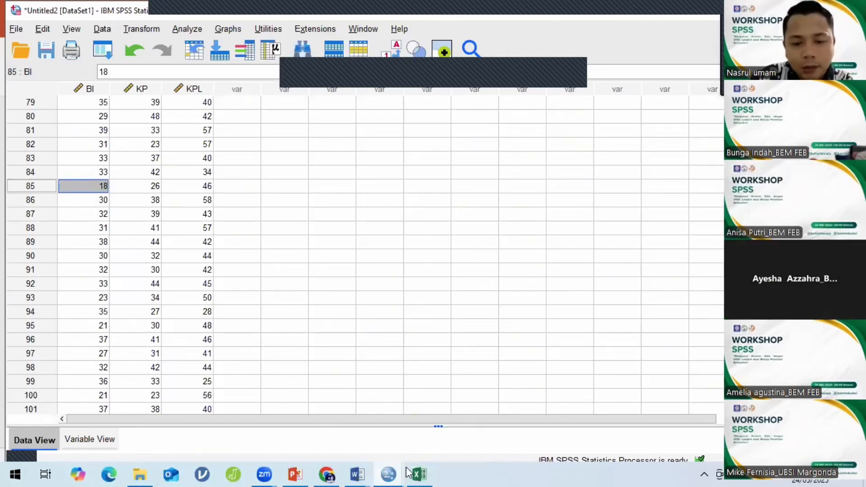
pyautogui.moveTo(391, 472)
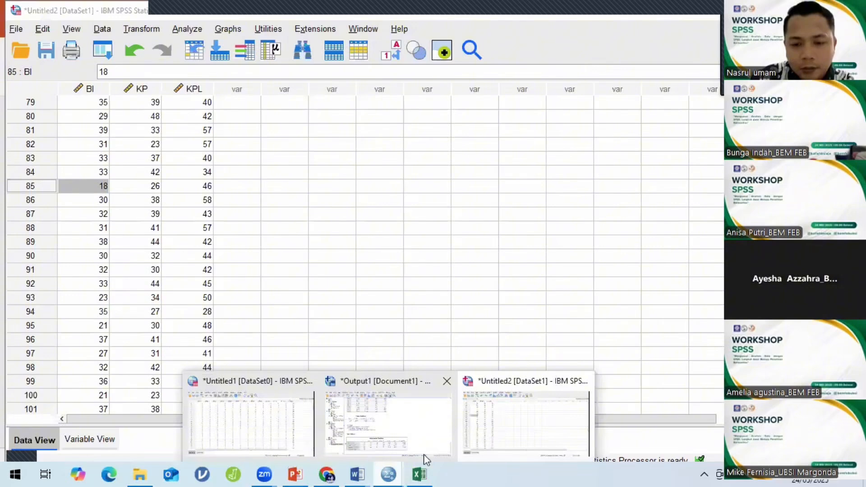